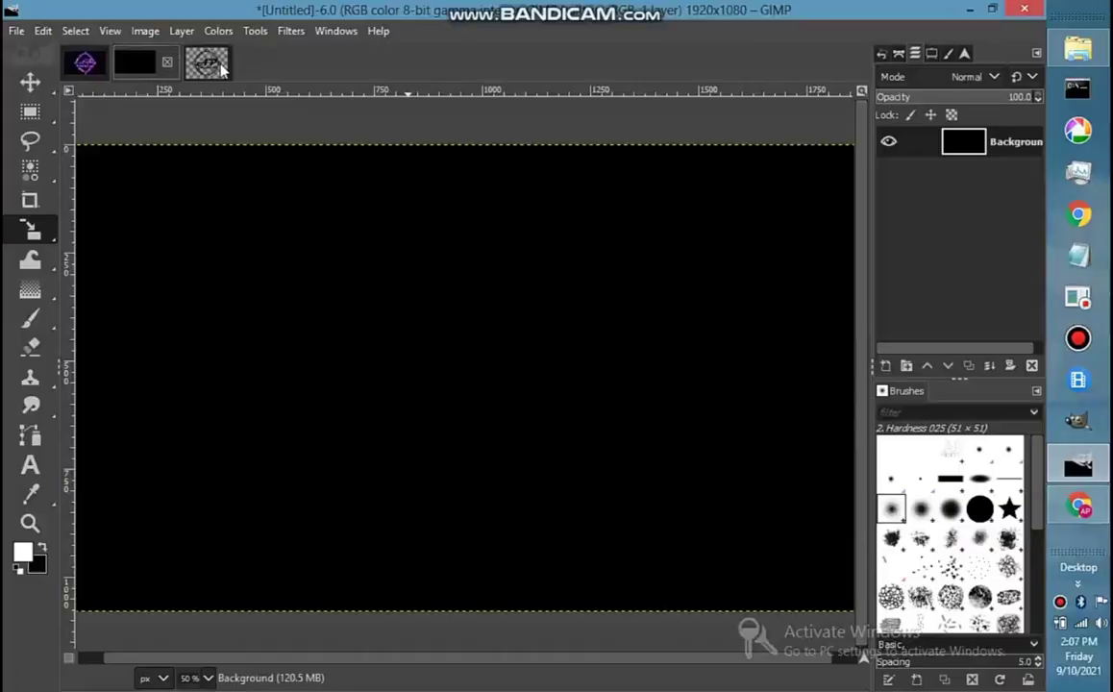
Step: Drop the logo into the 1920x1080 image as a new layer and lower the Background opacity
left_click(185, 63)
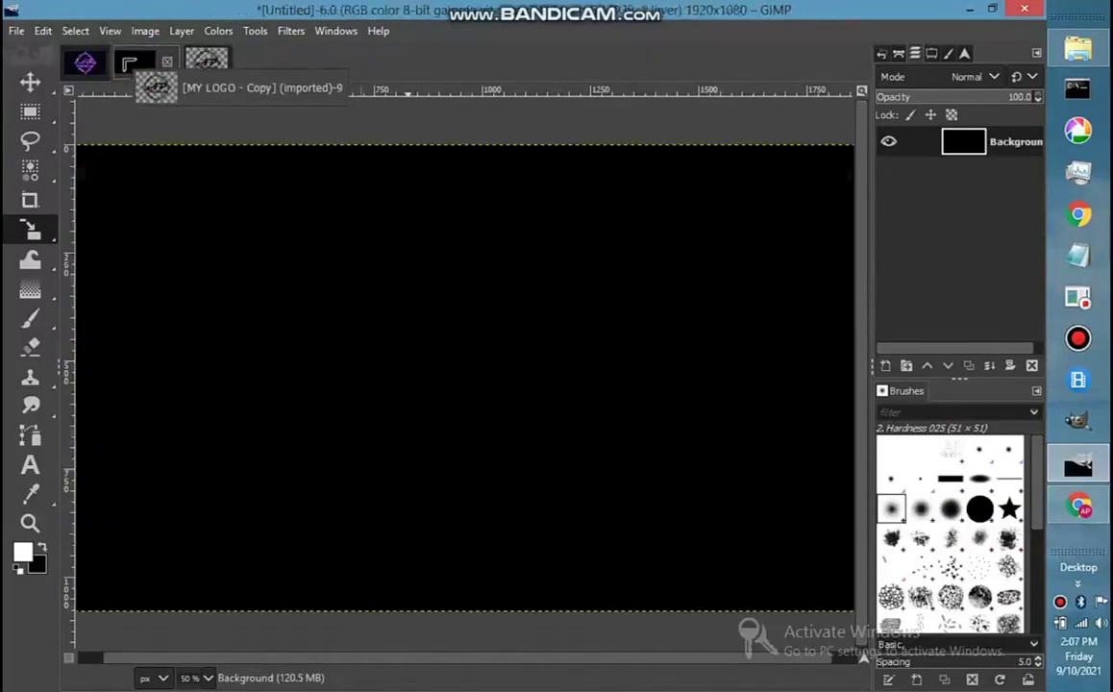
left_click_drag(176, 63, 245, 322)
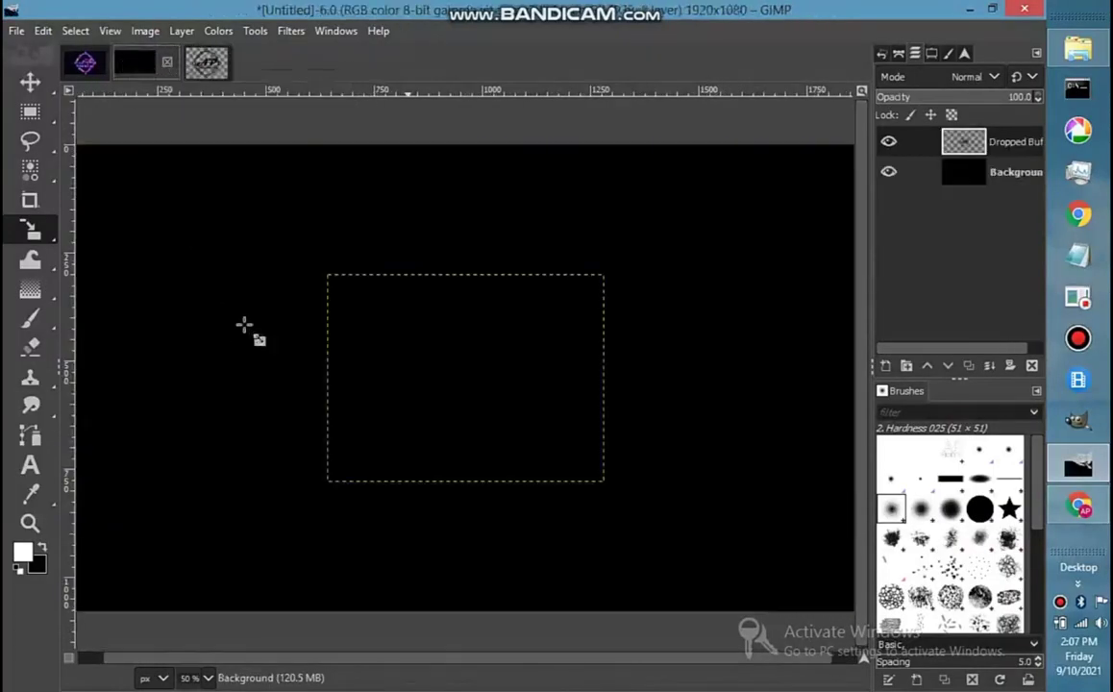
left_click(1010, 171)
left_click_drag(910, 97, 767, 240)
Step: Scale the Dropped Buffer logo layer up to about 1364×1078 pixels
left_click(969, 145)
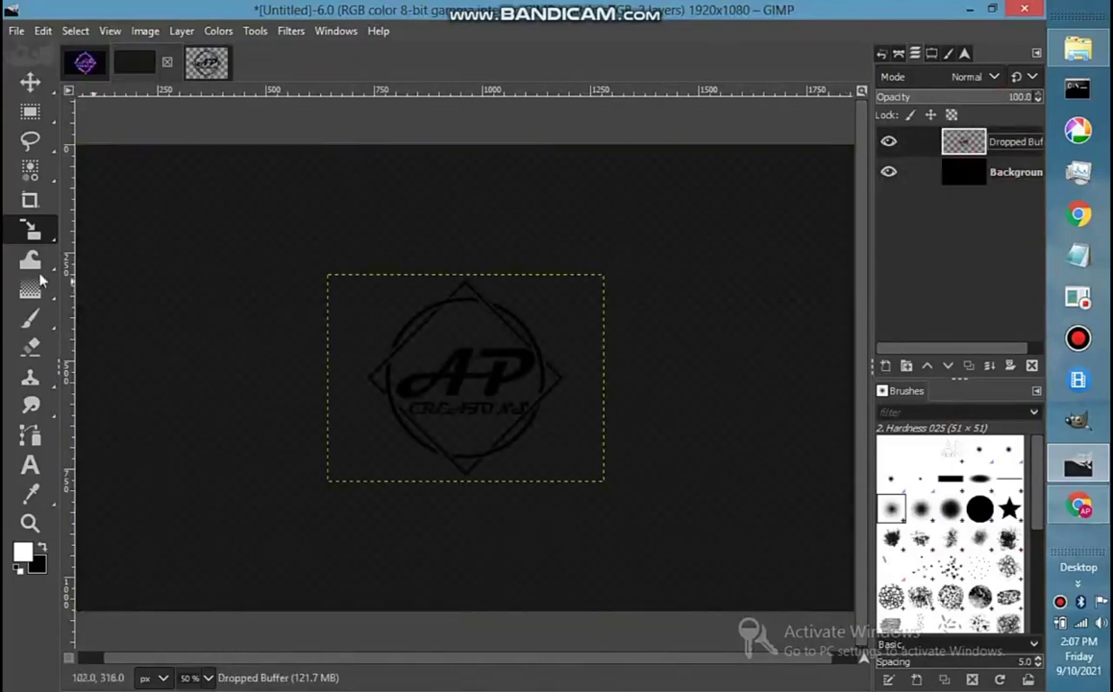
left_click(365, 339)
mouse_move(327, 273)
left_mouse_down()
mouse_move(243, 214)
mouse_move(258, 215)
left_mouse_up()
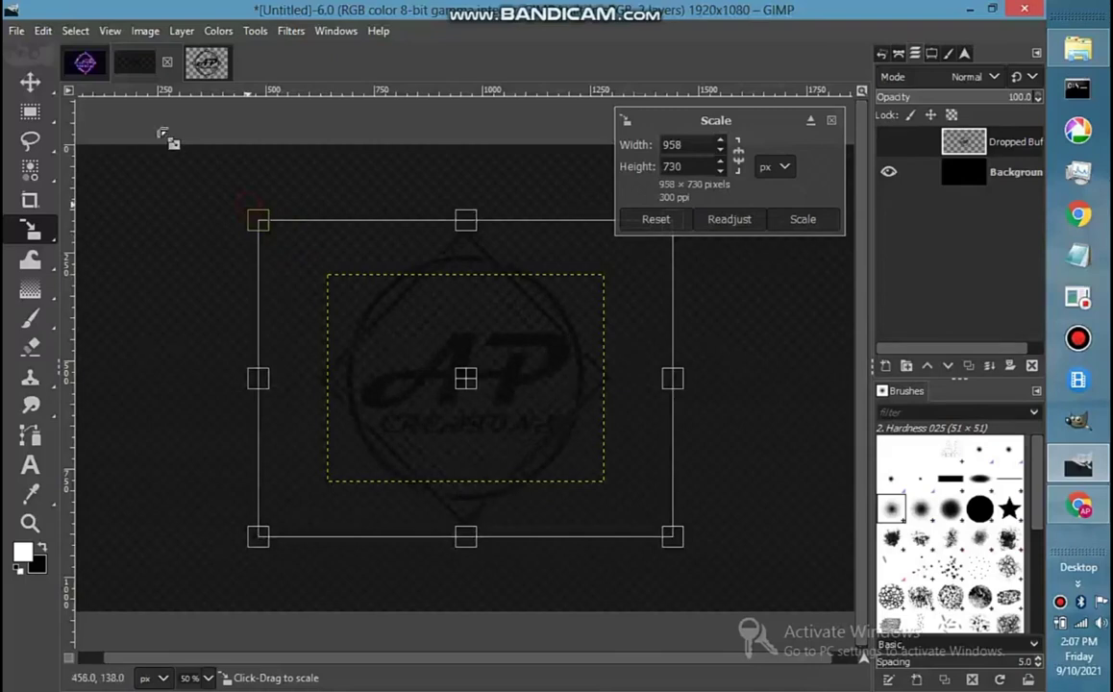
left_click_drag(165, 138, 217, 186)
left_click_drag(179, 148, 128, 110)
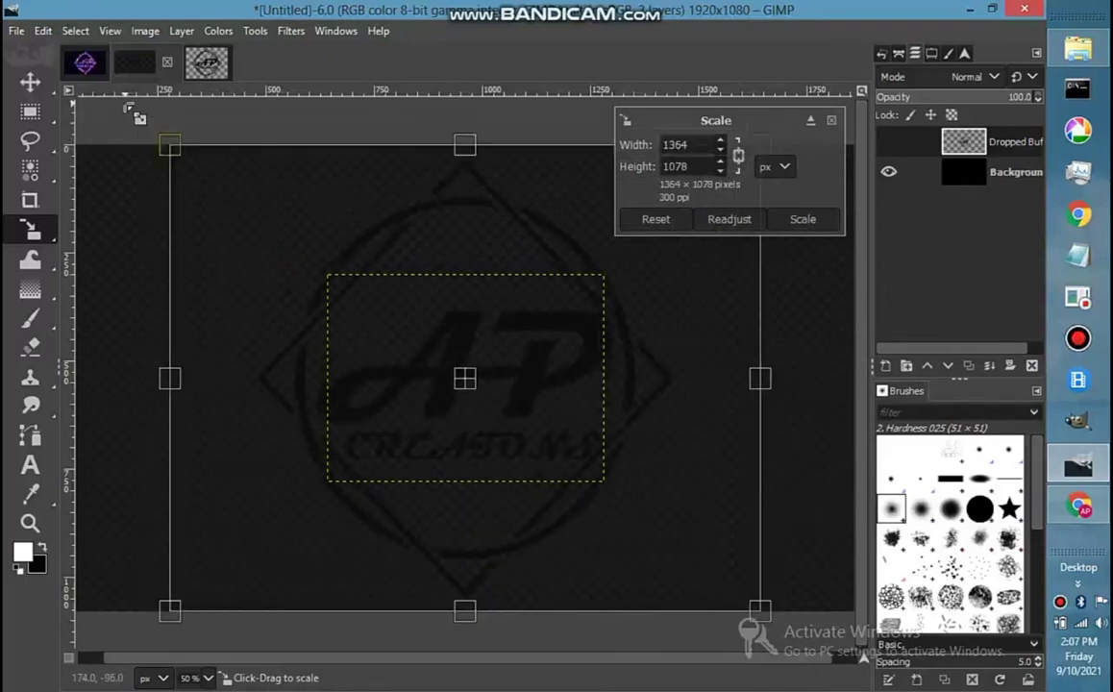
key("Return")
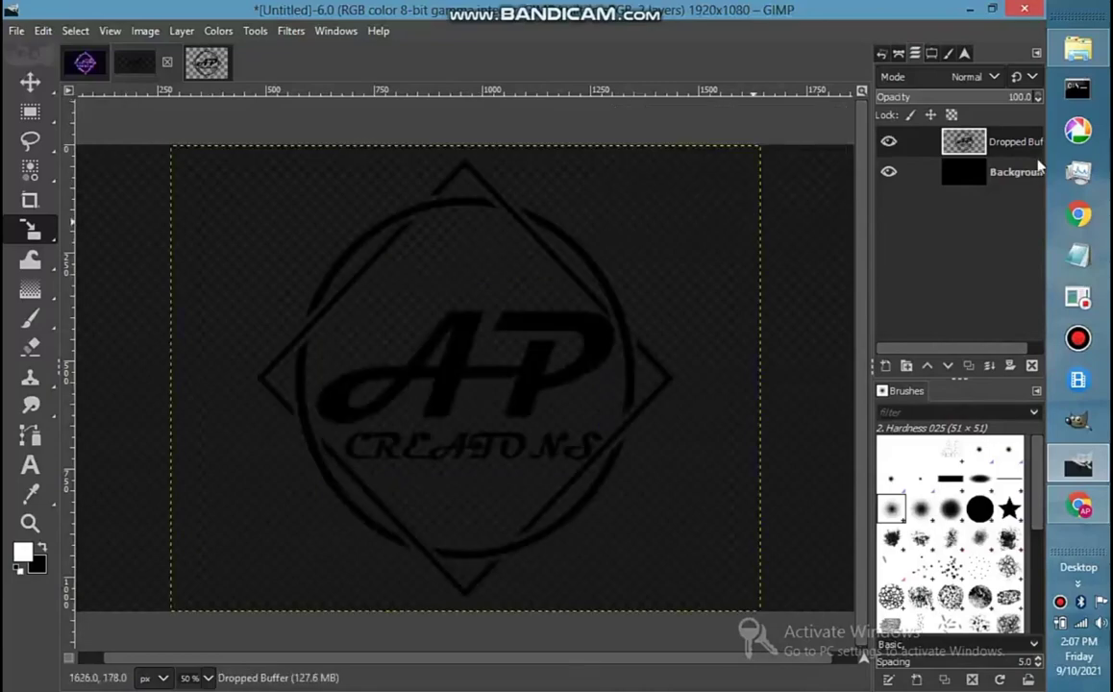
Step: Turn the logo layer's alpha into a selection and add a new transparent layer
right_click(1032, 146)
left_click(957, 541)
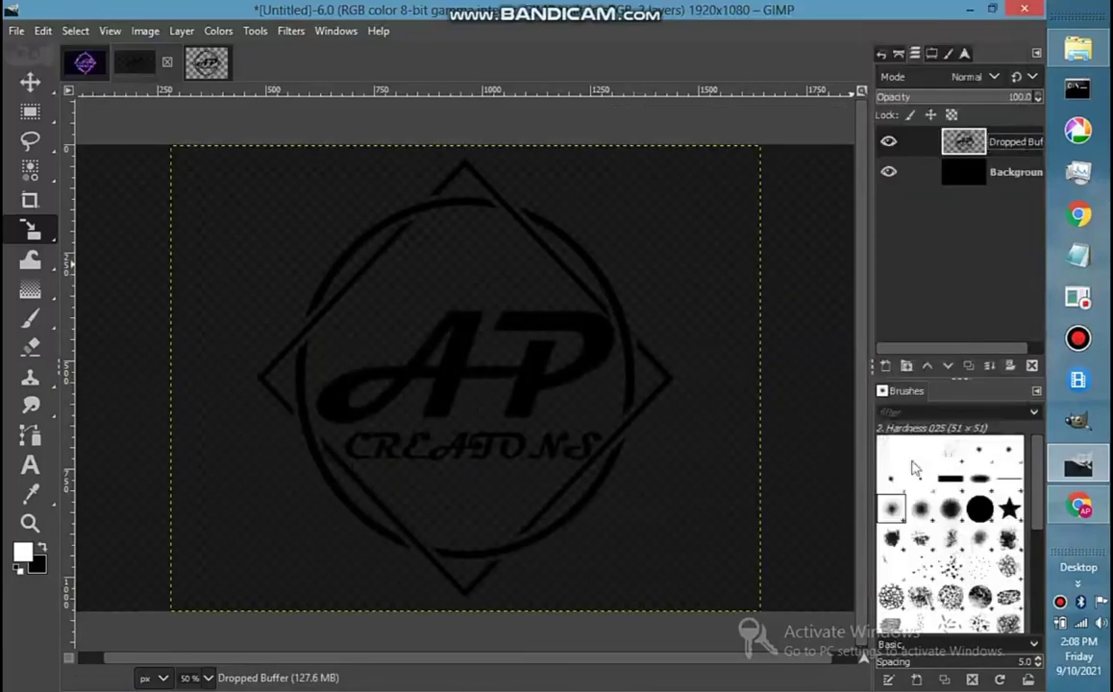
key("shift+ctrl+n")
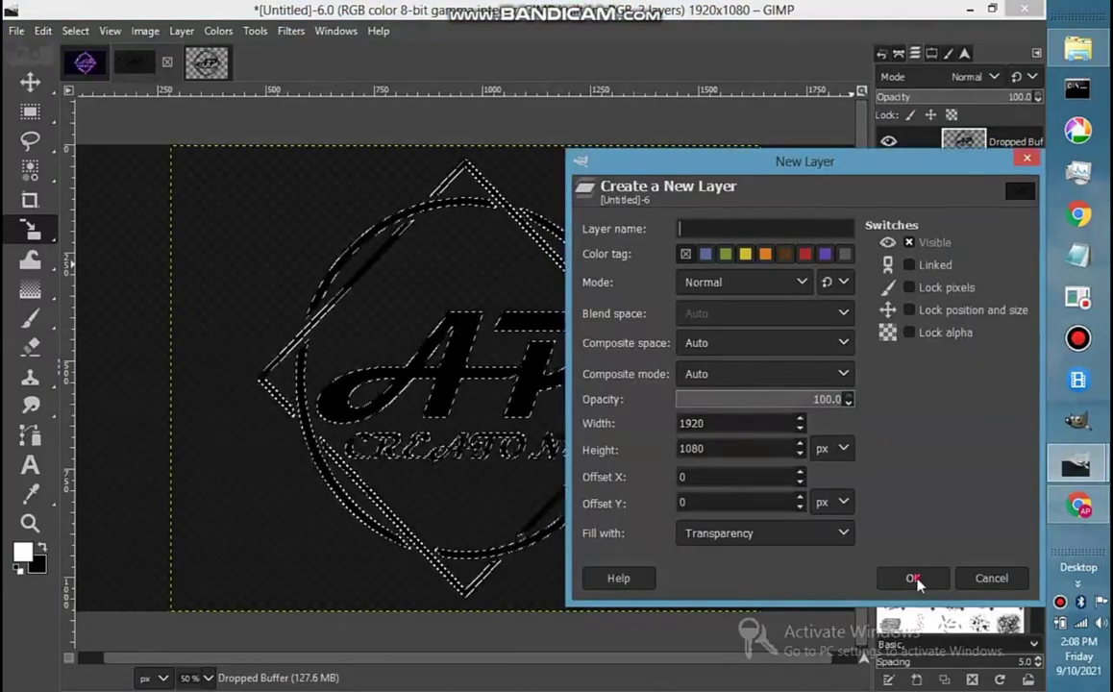
left_click(912, 578)
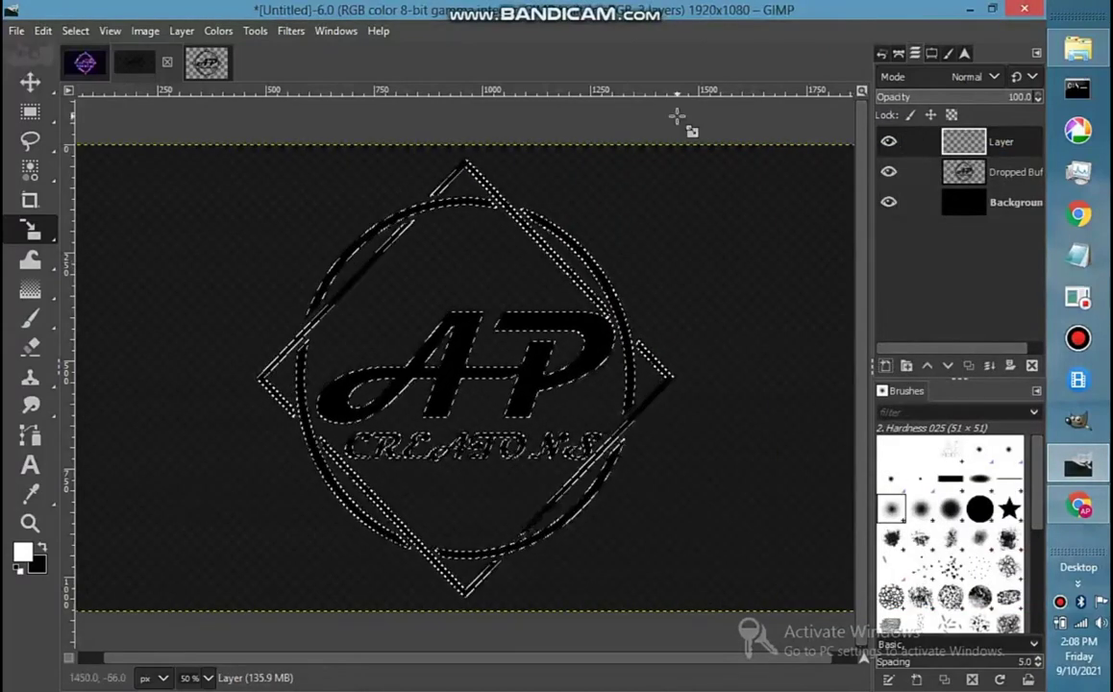
Step: Stroke the selection with a 4 px white line, then deselect
left_click(42, 29)
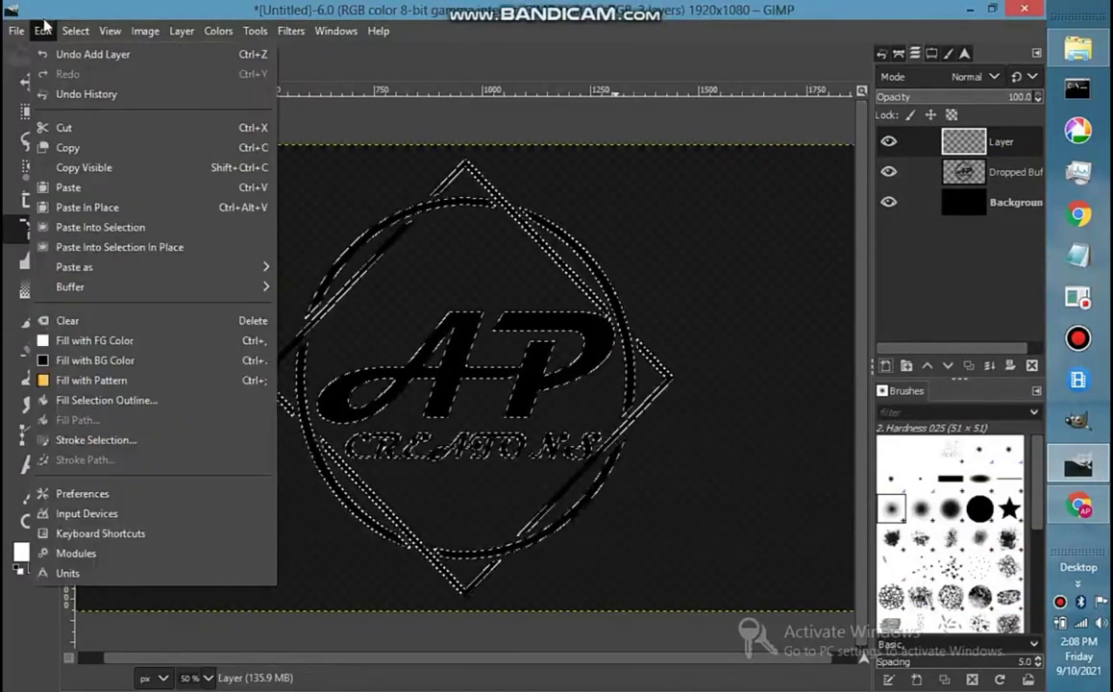
left_click(227, 439)
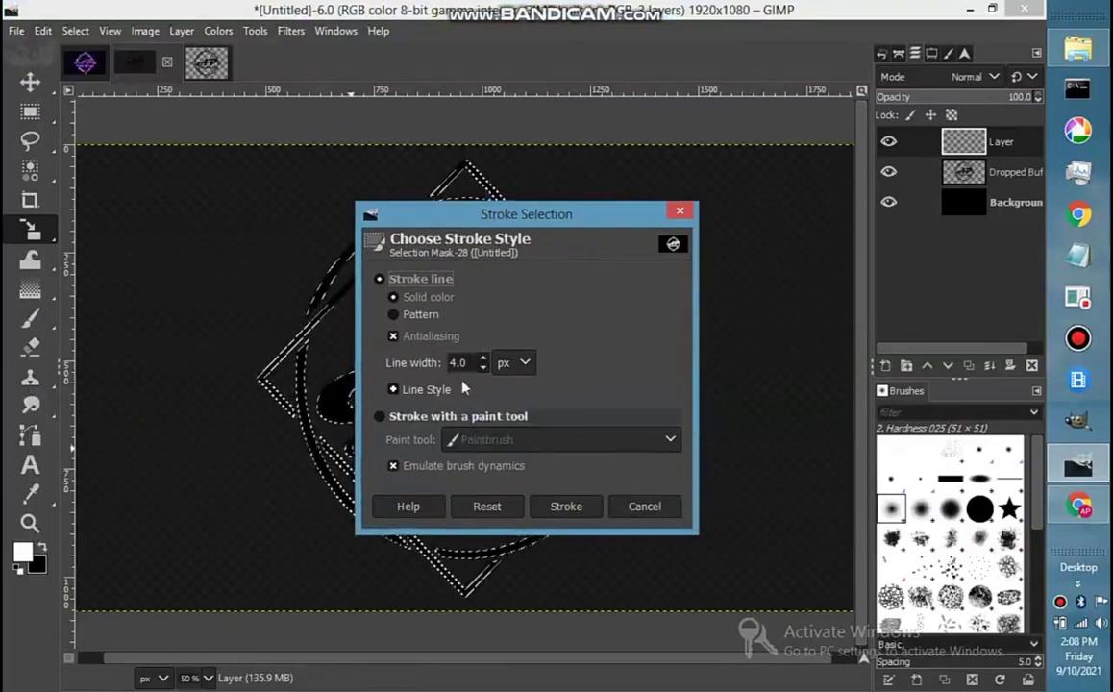
left_click(577, 508)
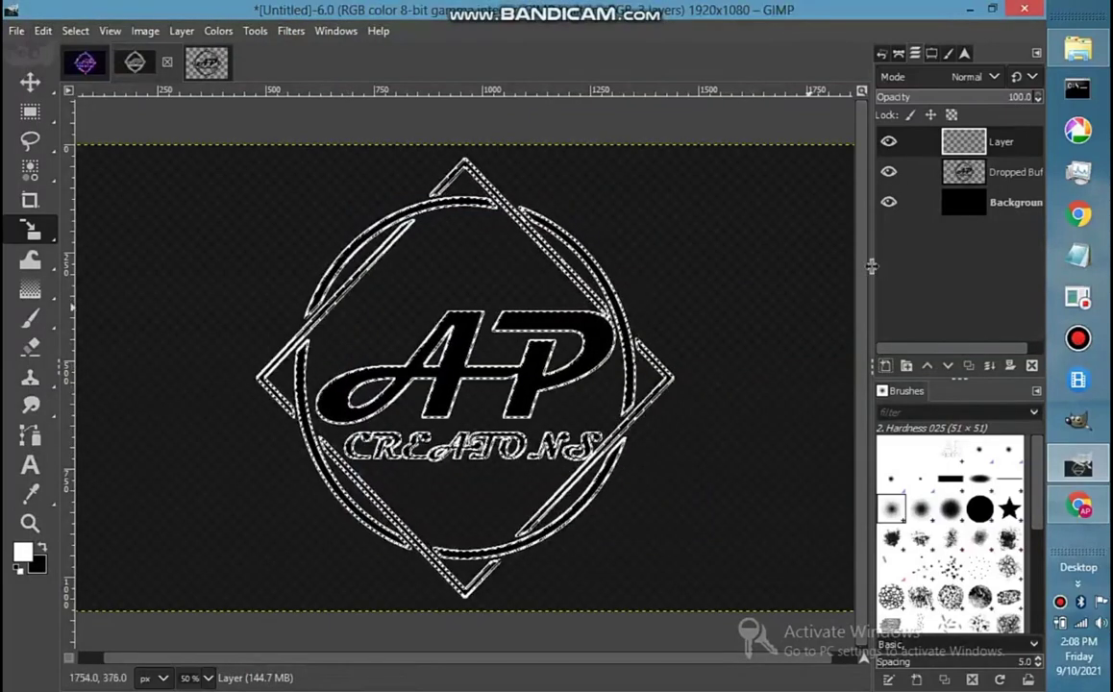
key("ctrl+shift+a")
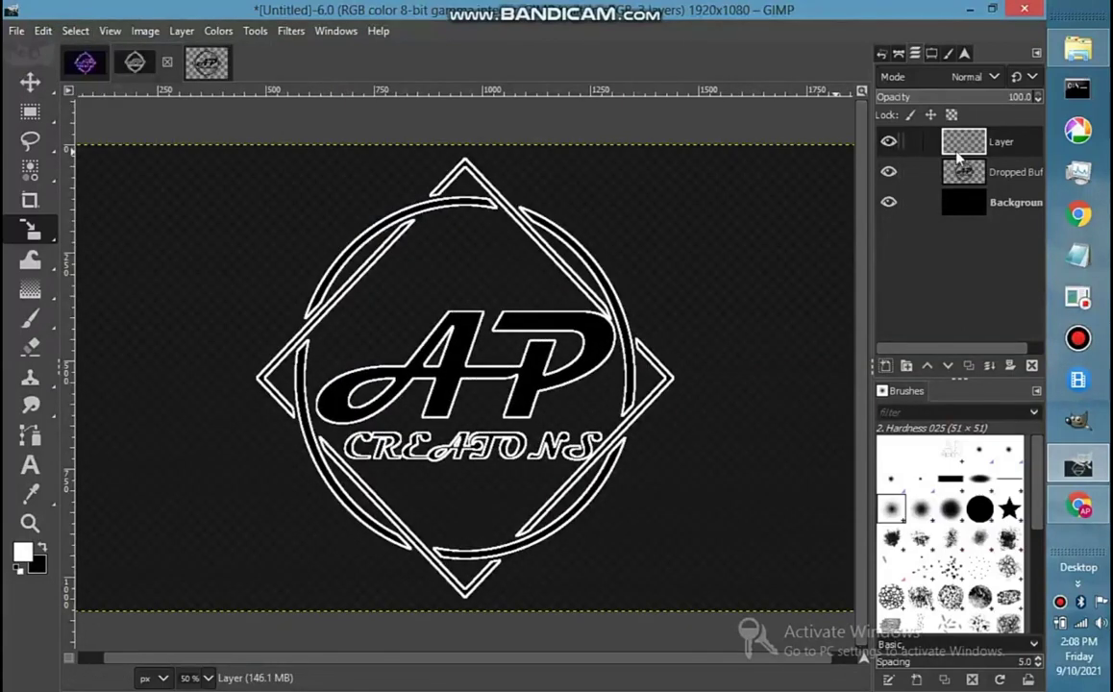
Step: Add a fully black layer mask to the outline layer and toggle the logo layer's visibility
right_click(968, 154)
left_click(912, 331)
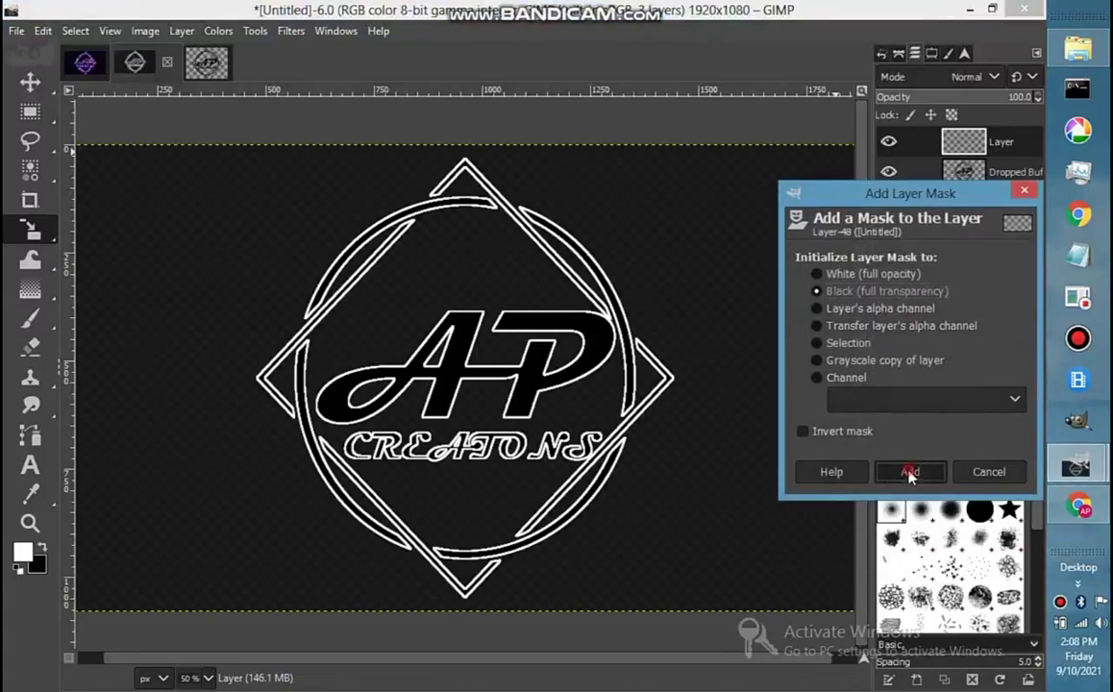
left_click(909, 472)
left_click(889, 173)
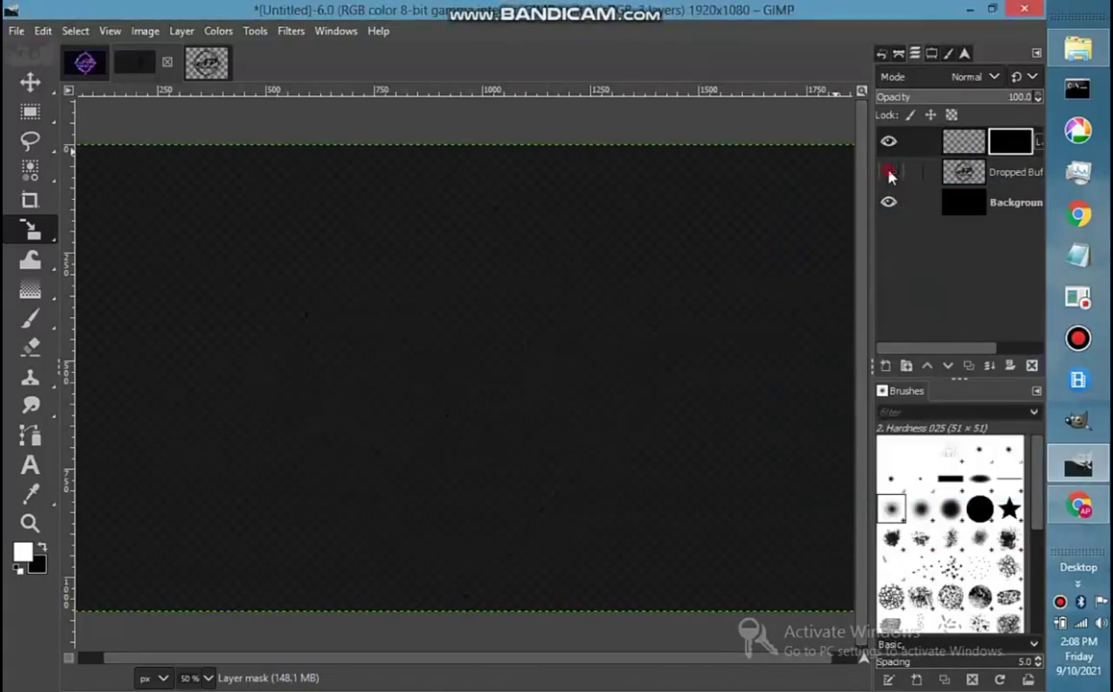
Step: Paint white on the mask over the diamond's upper edges, the A, the P and the lettering
left_click(30, 319)
left_click(932, 53)
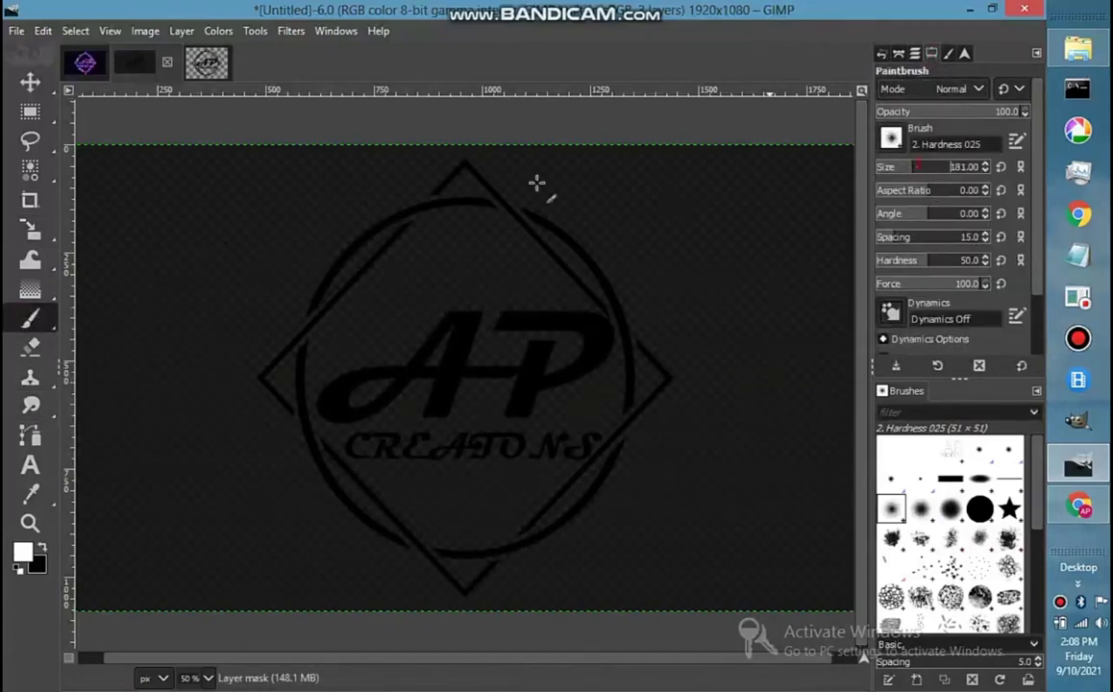
left_click_drag(332, 298, 302, 336)
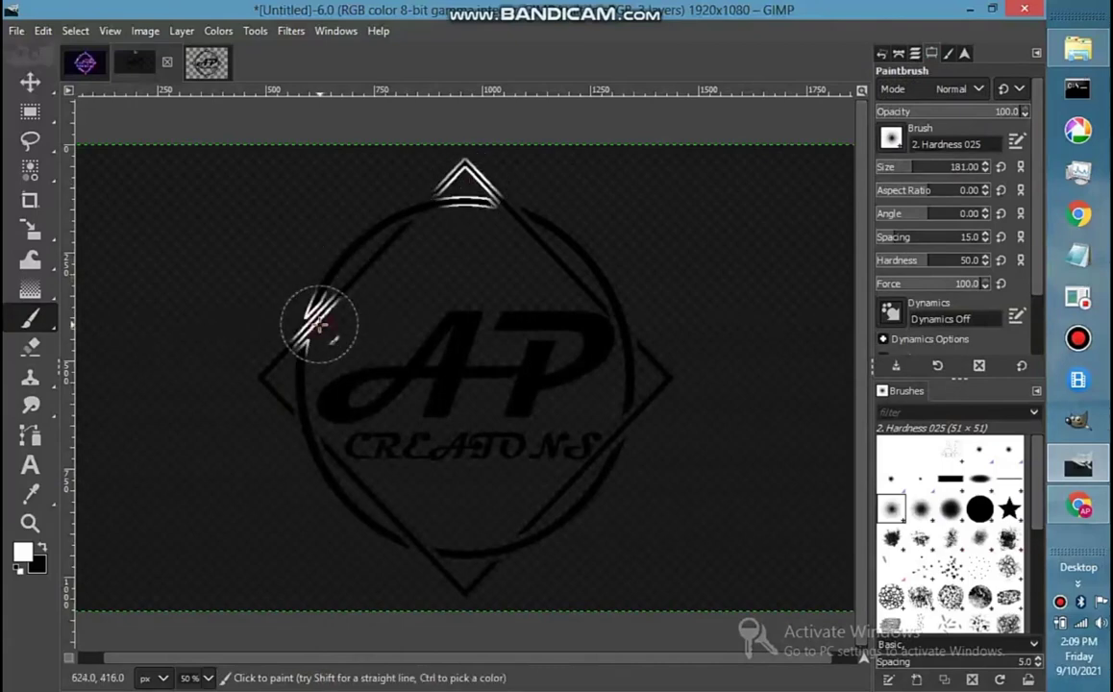
left_click(419, 384)
left_click_drag(351, 450, 553, 448)
left_click_drag(566, 277, 602, 320)
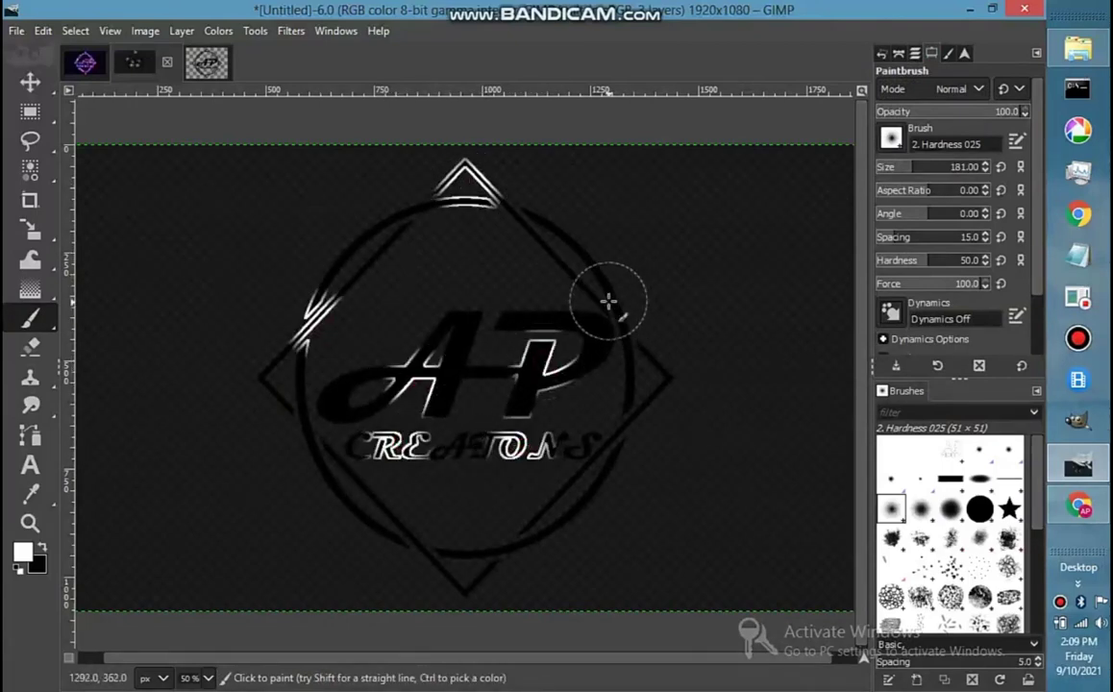
left_click(540, 387)
Step: Reveal the diamond's bottom corner, circle arcs and A swoosh, then hide the dark logo layer
left_click_drag(475, 575, 323, 467)
mouse_move(539, 423)
left_mouse_down()
mouse_move(566, 465)
mouse_move(603, 475)
left_mouse_up()
mouse_move(395, 239)
left_mouse_down()
mouse_move(305, 292)
mouse_move(258, 377)
left_mouse_up()
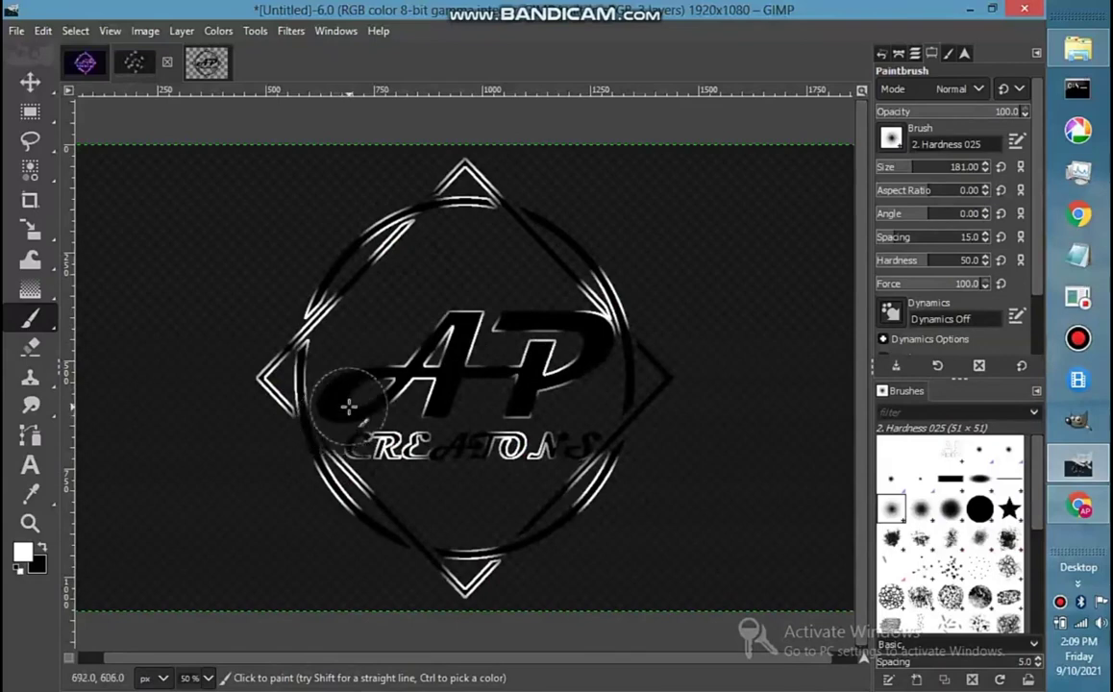
left_click_drag(423, 327, 332, 389)
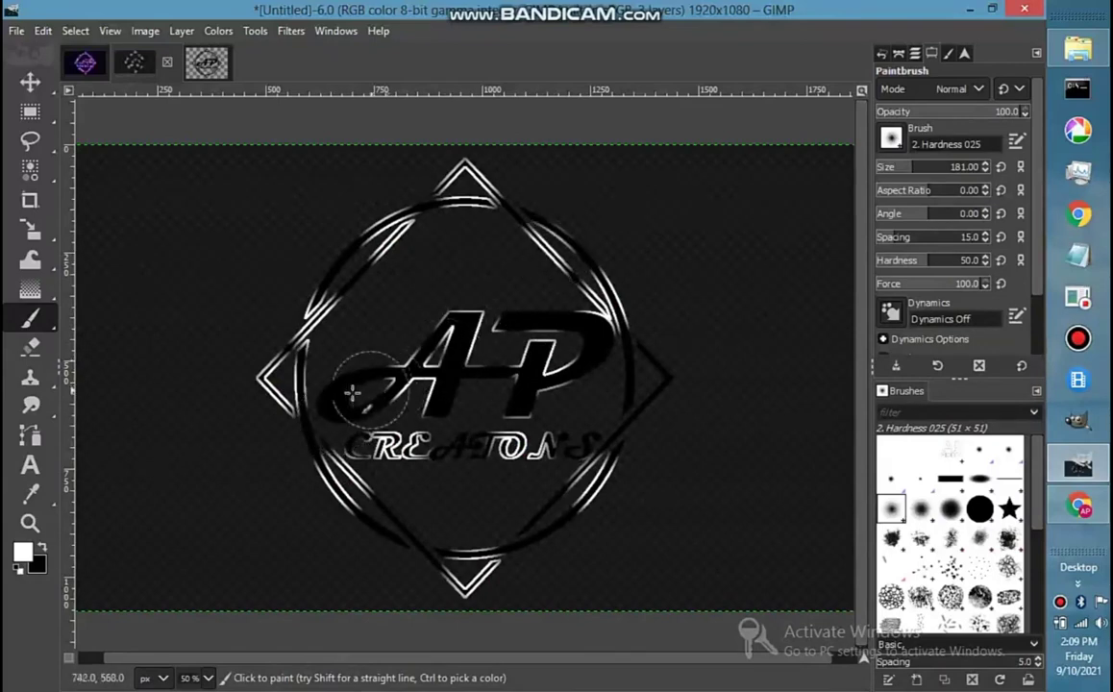
left_click_drag(622, 410, 642, 386)
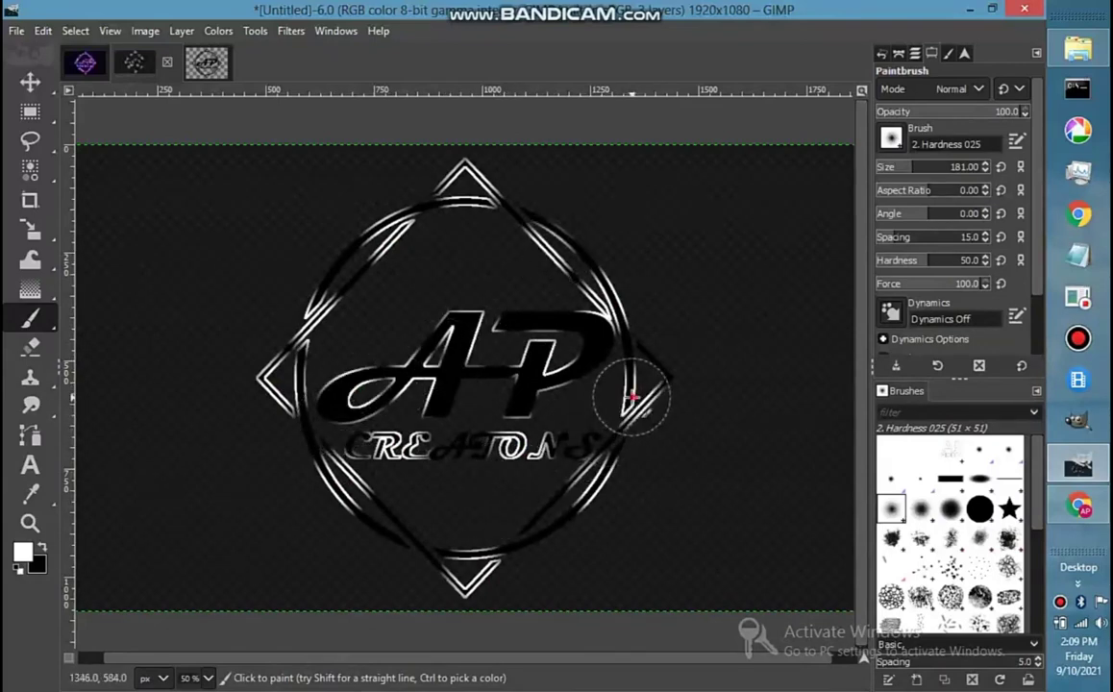
left_click(916, 54)
left_click(885, 172)
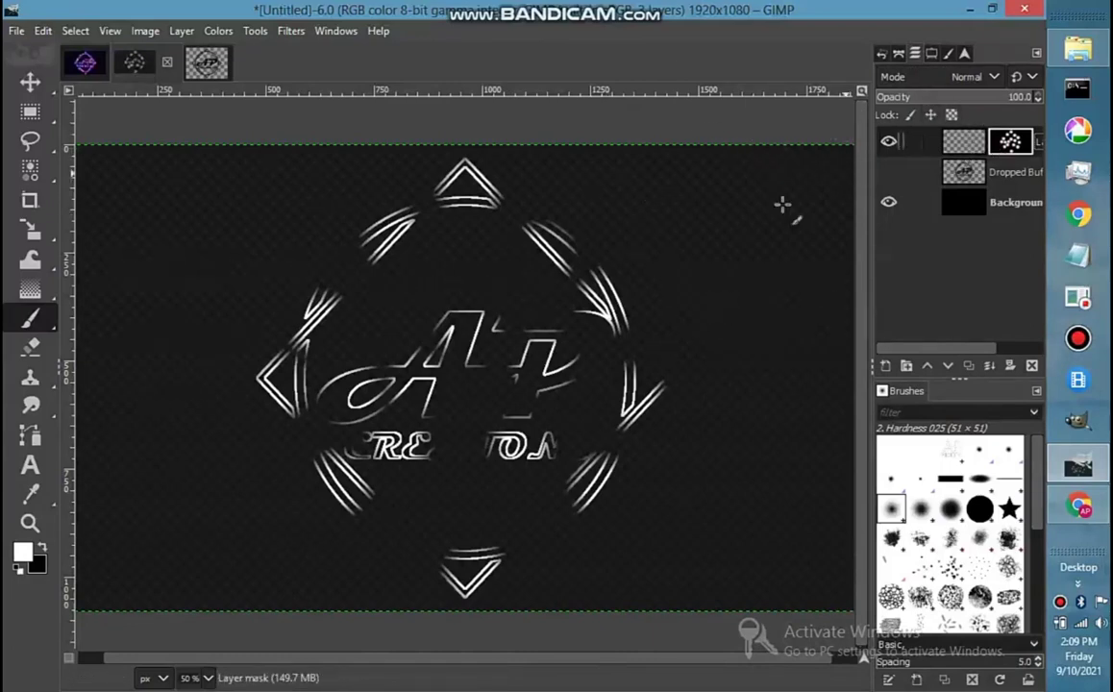
Step: With a 451 px soft brush, paint over the whole logo to reveal the full outline
left_click(932, 55)
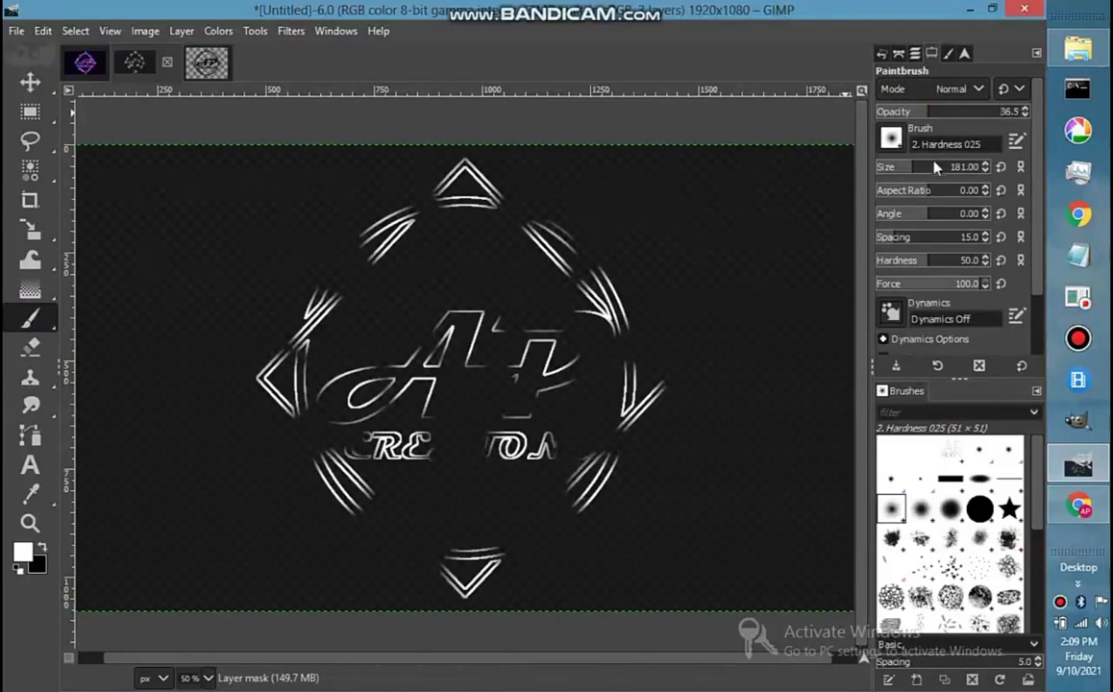
type("451")
key("Return")
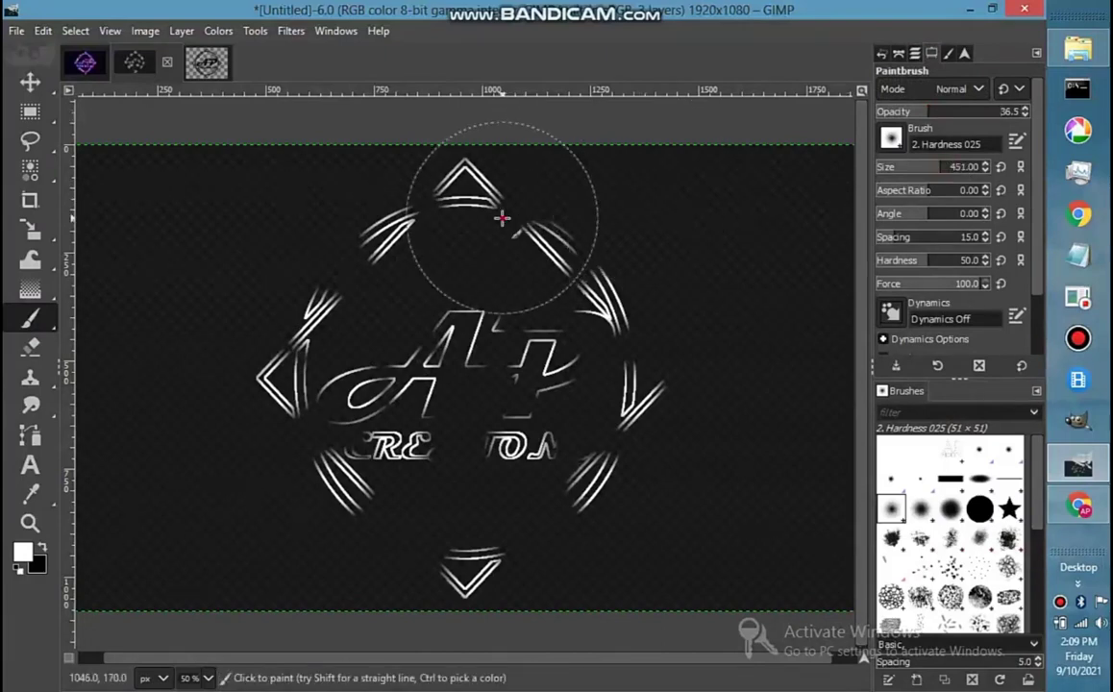
mouse_move(353, 305)
left_mouse_down()
mouse_move(448, 522)
mouse_move(488, 411)
mouse_move(840, 140)
left_mouse_up()
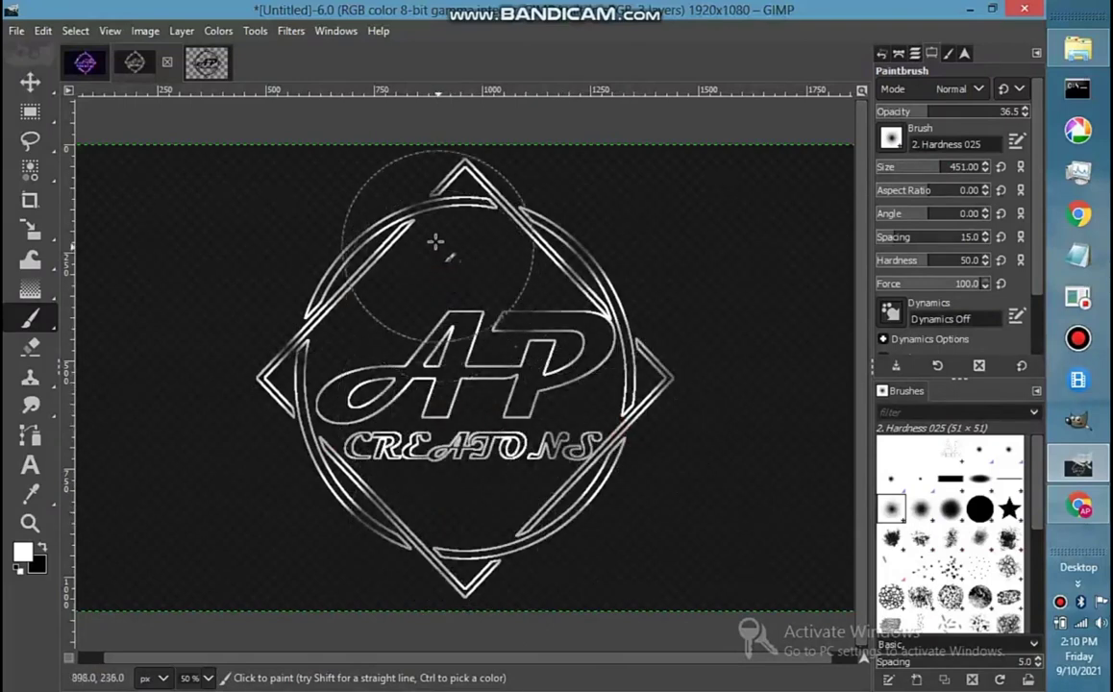
left_click(882, 53)
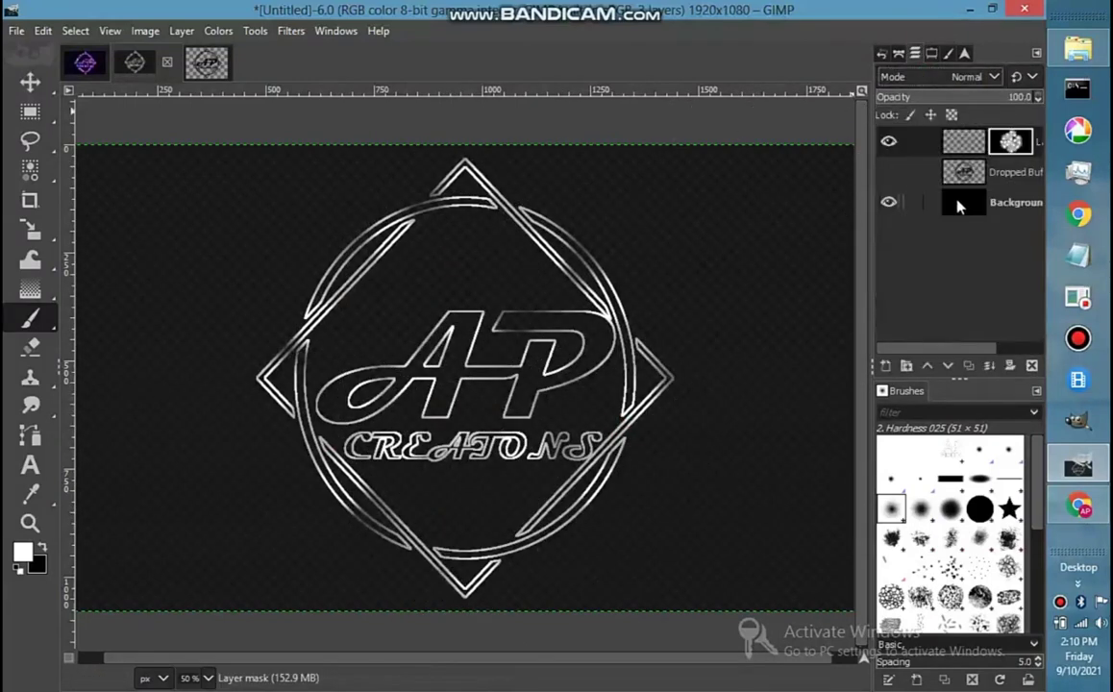
Step: Apply the outline layer's mask and duplicate the layer
right_click(974, 145)
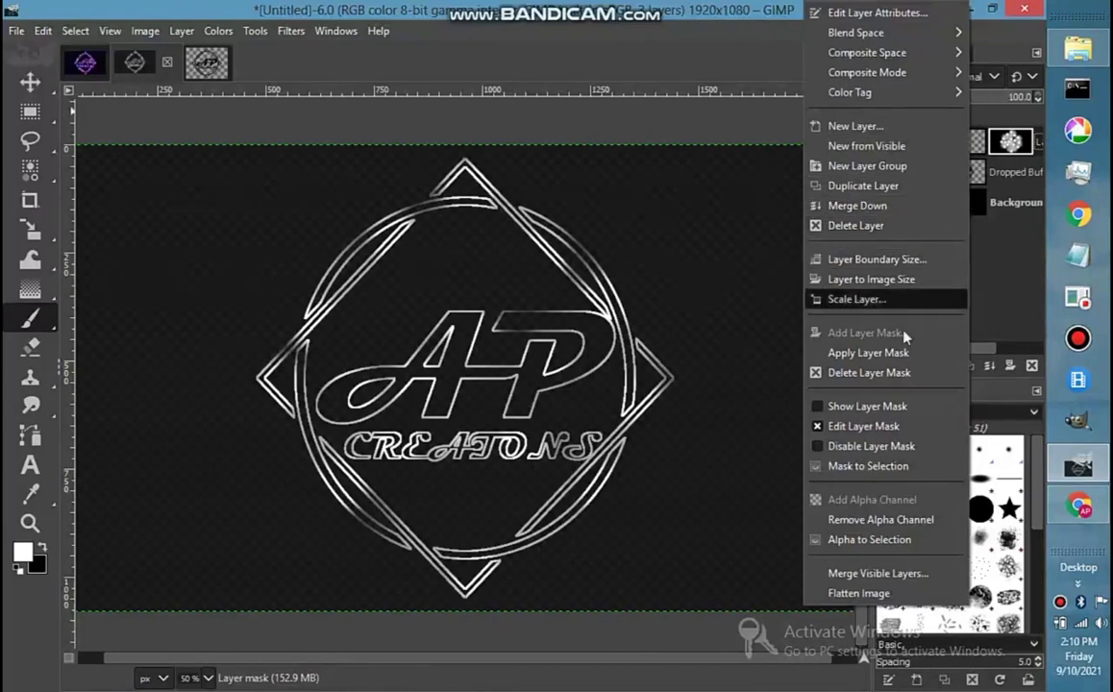
left_click(883, 353)
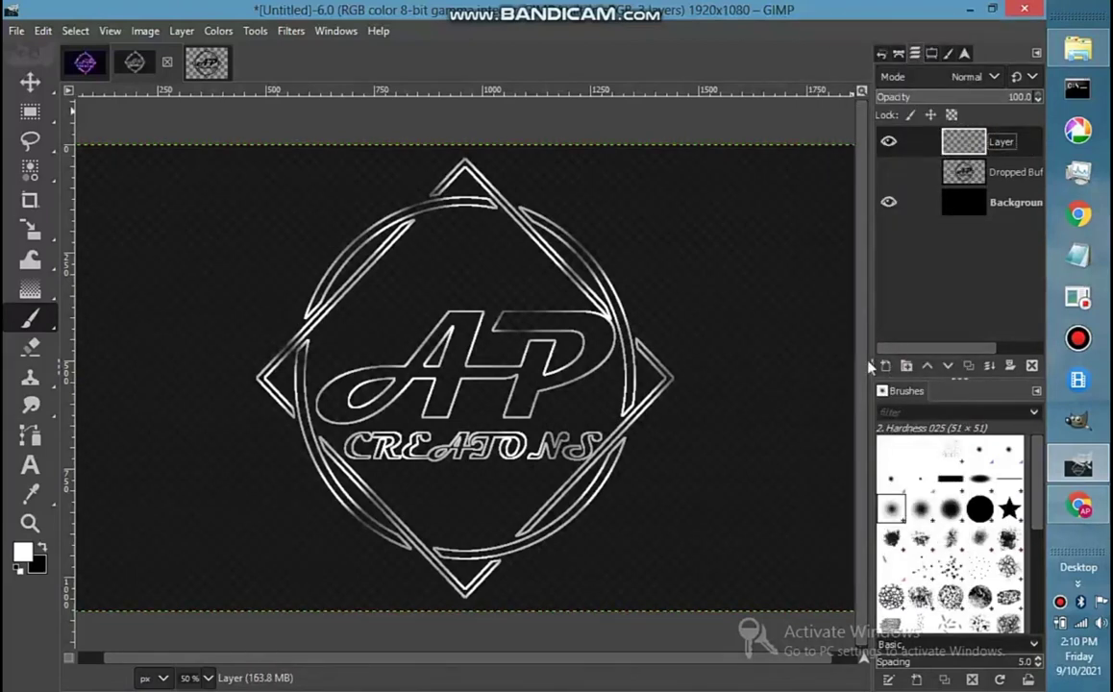
left_click(969, 366)
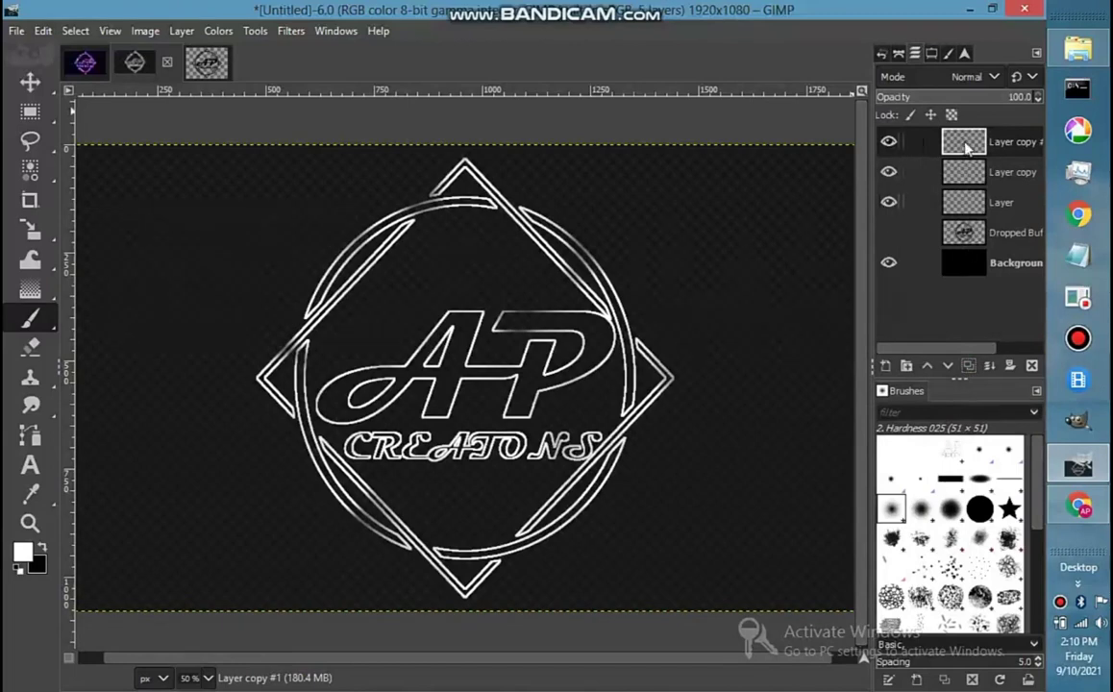
Step: Give Layer copy a Gaussian blur of size 2.50
left_click(976, 173)
left_click(290, 30)
mouse_move(307, 147)
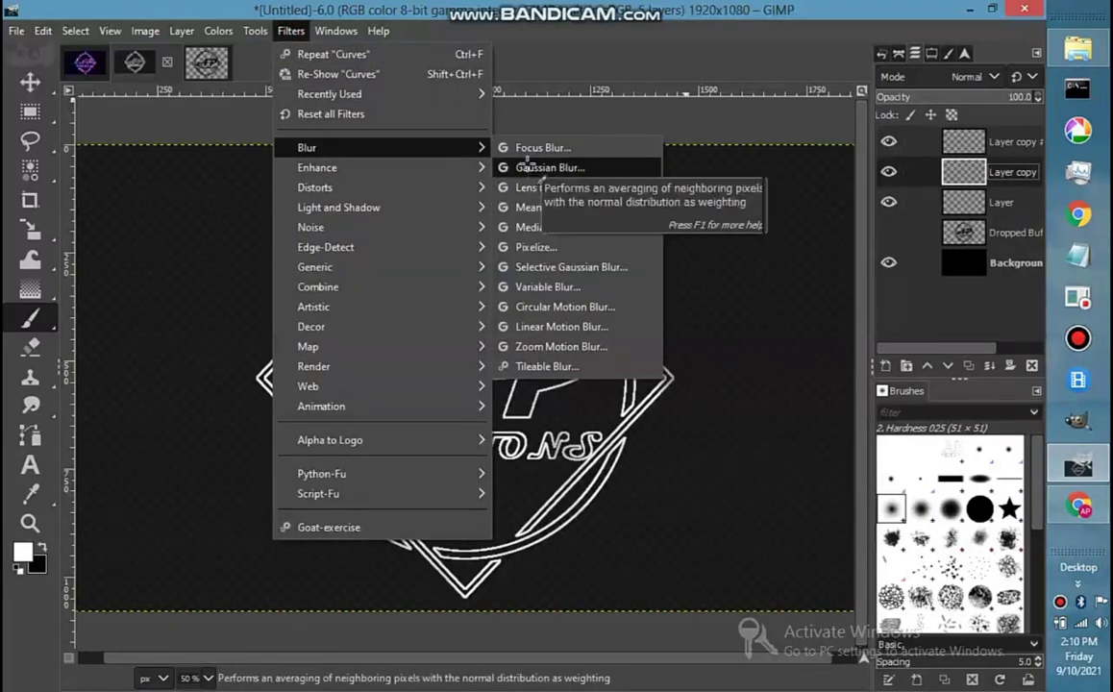
left_click(553, 169)
left_click_drag(878, 195, 882, 195)
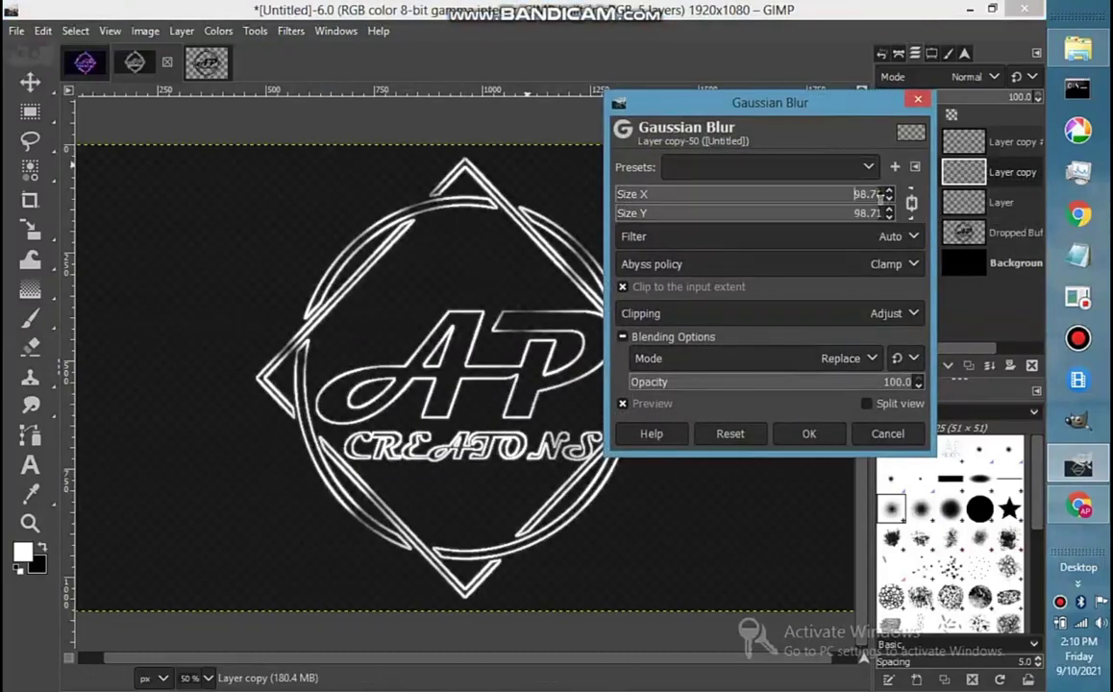
key("Tab")
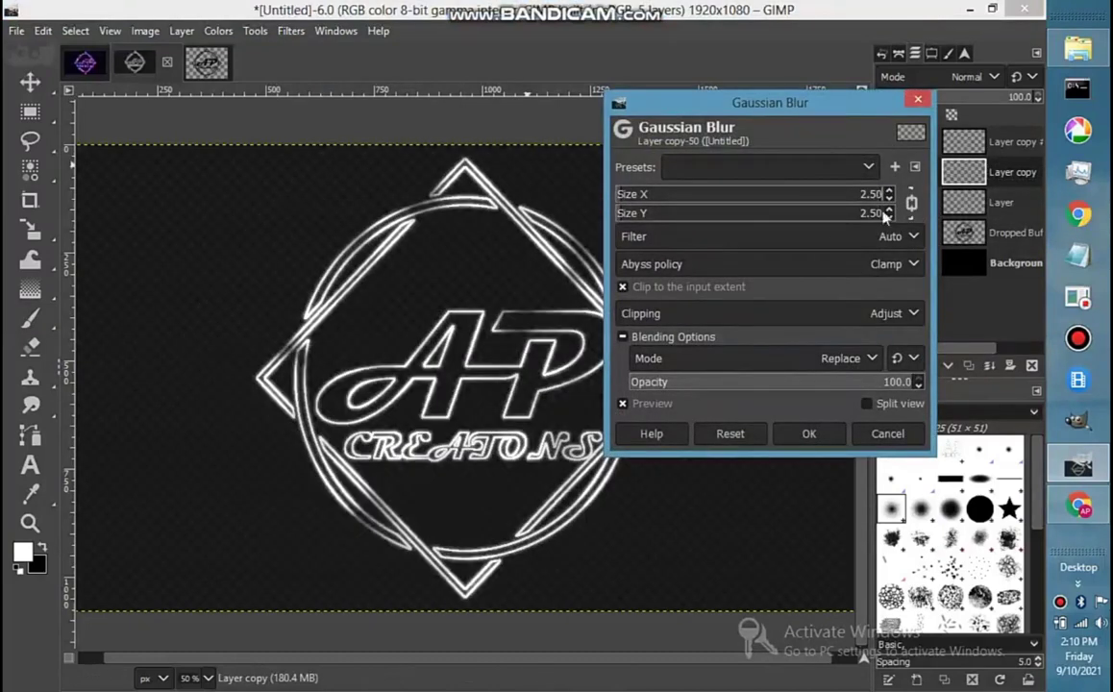
left_click(807, 435)
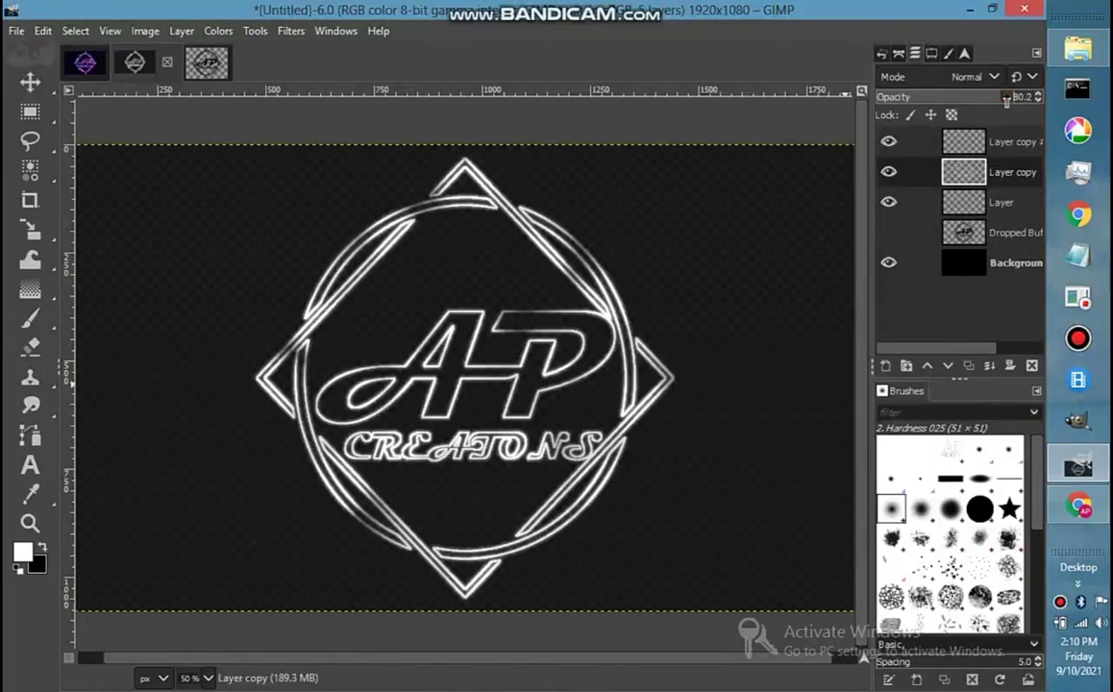
Step: Blur the original Layer with a 5.00 Gaussian blur and set its opacity to 61
left_click(1002, 202)
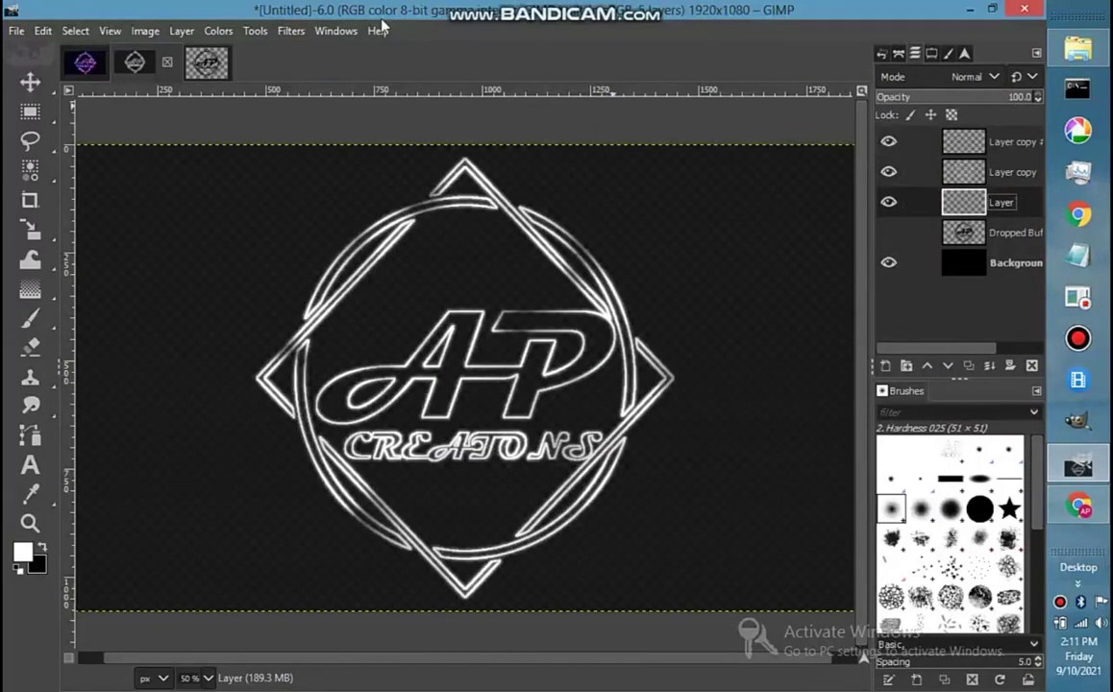
left_click(288, 31)
left_click(563, 166)
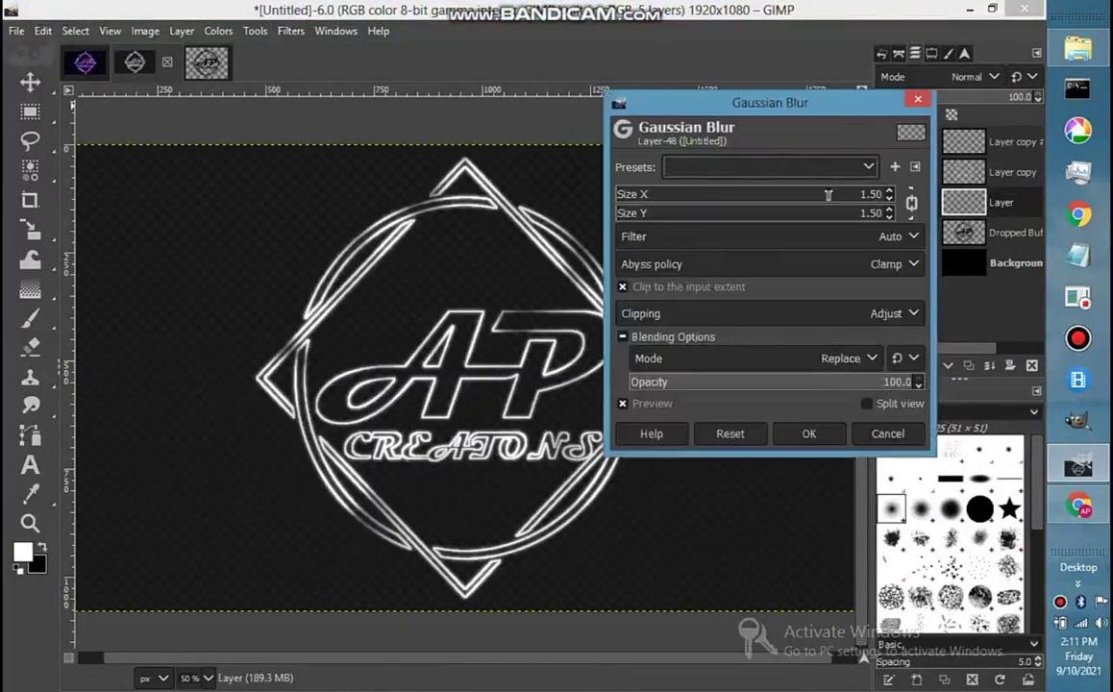
left_click(884, 195)
type("5")
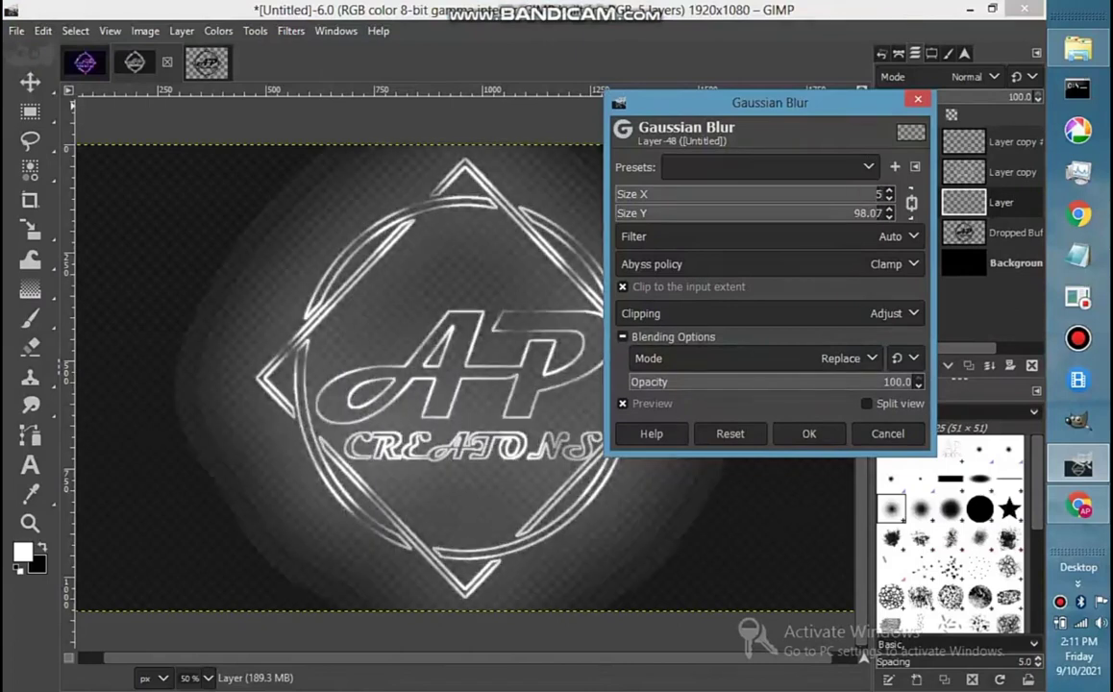
key("Tab")
left_click(810, 434)
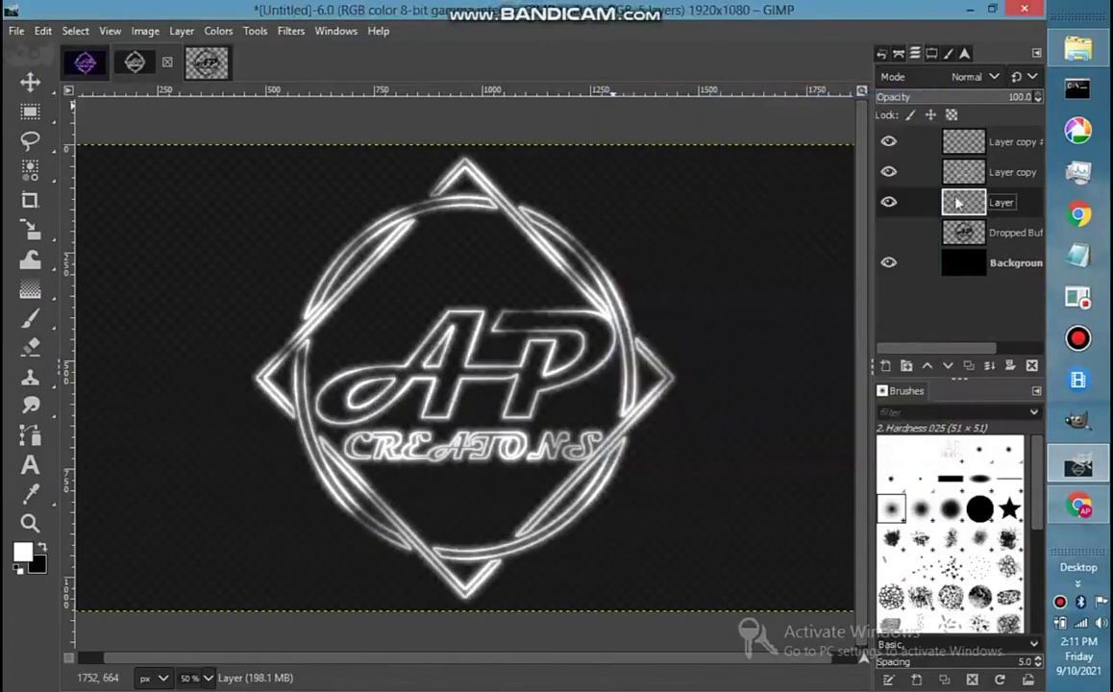
left_click(972, 99)
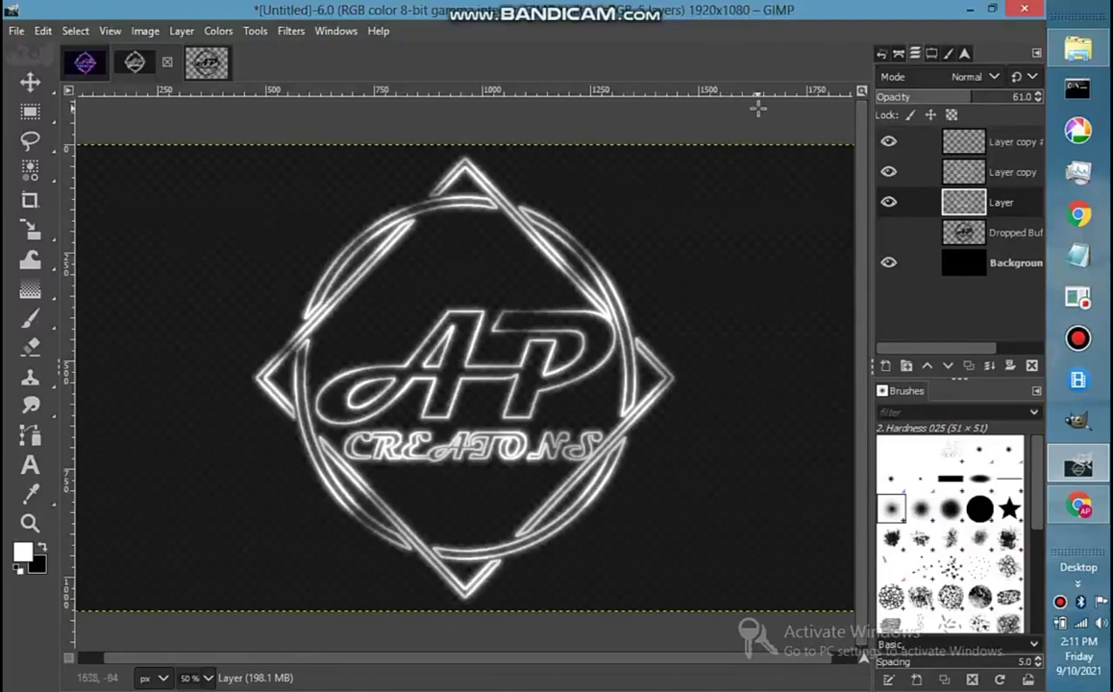
Step: Add a new transparent Layer #1 and move it to the top of the stack
left_click(886, 365)
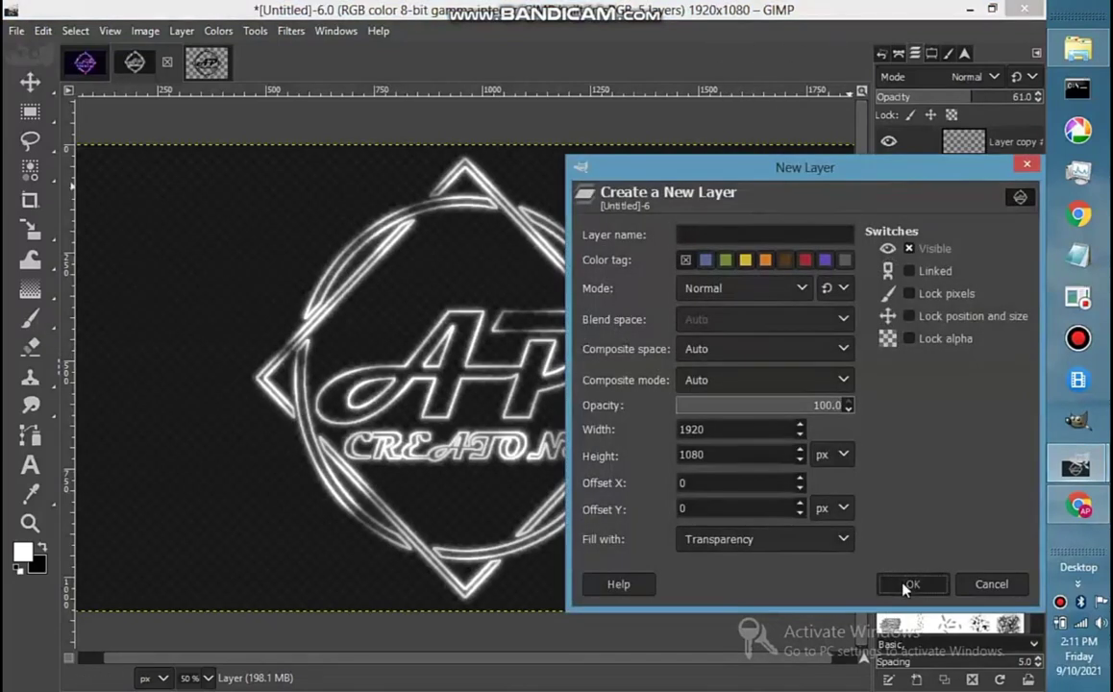
left_click(913, 653)
left_click_drag(1003, 210, 983, 141)
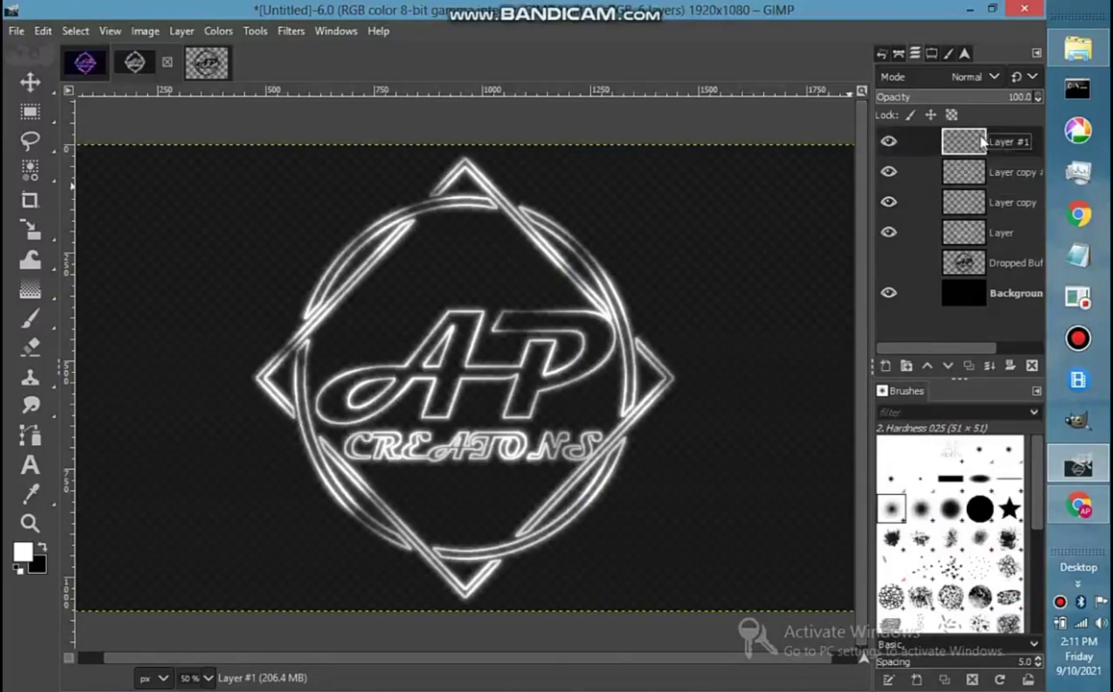
left_click(30, 318)
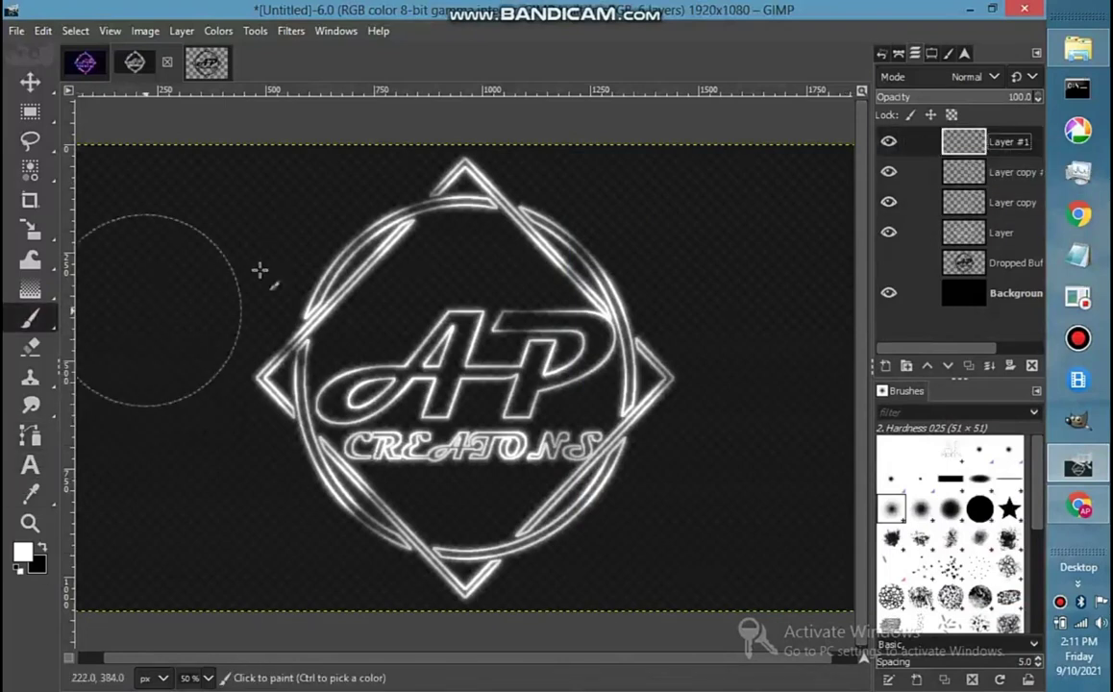
Step: Using a 155 px brush, dab white glow spots at the top vertex, ring, left vertex, letters and text
left_click(931, 54)
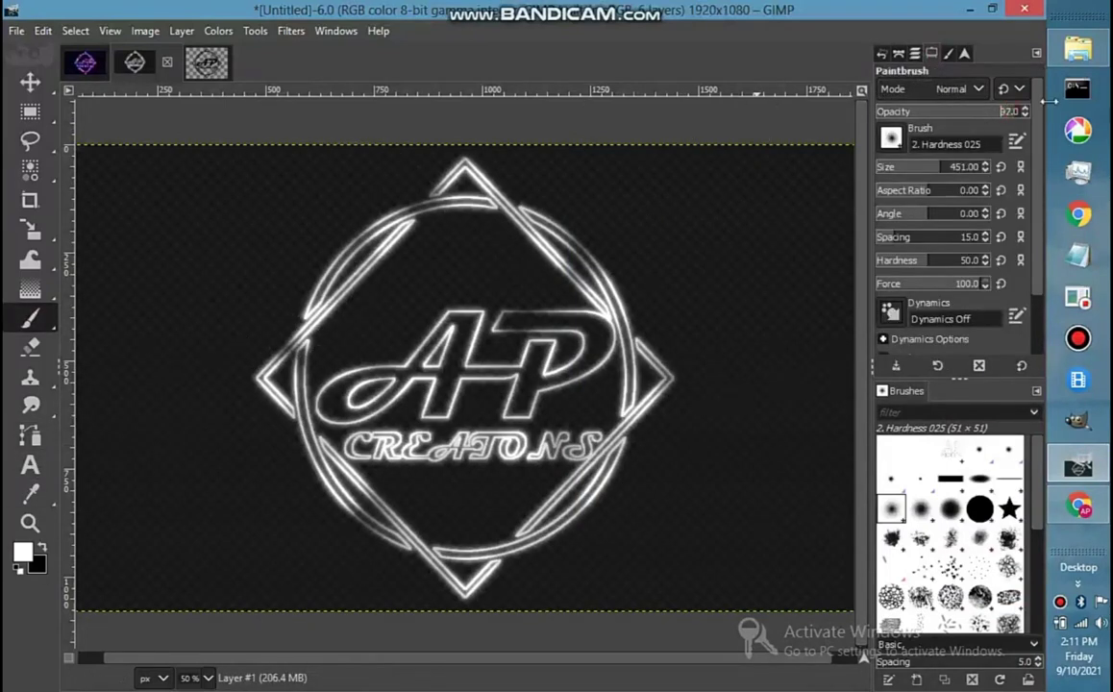
left_click(464, 176)
left_click(309, 312)
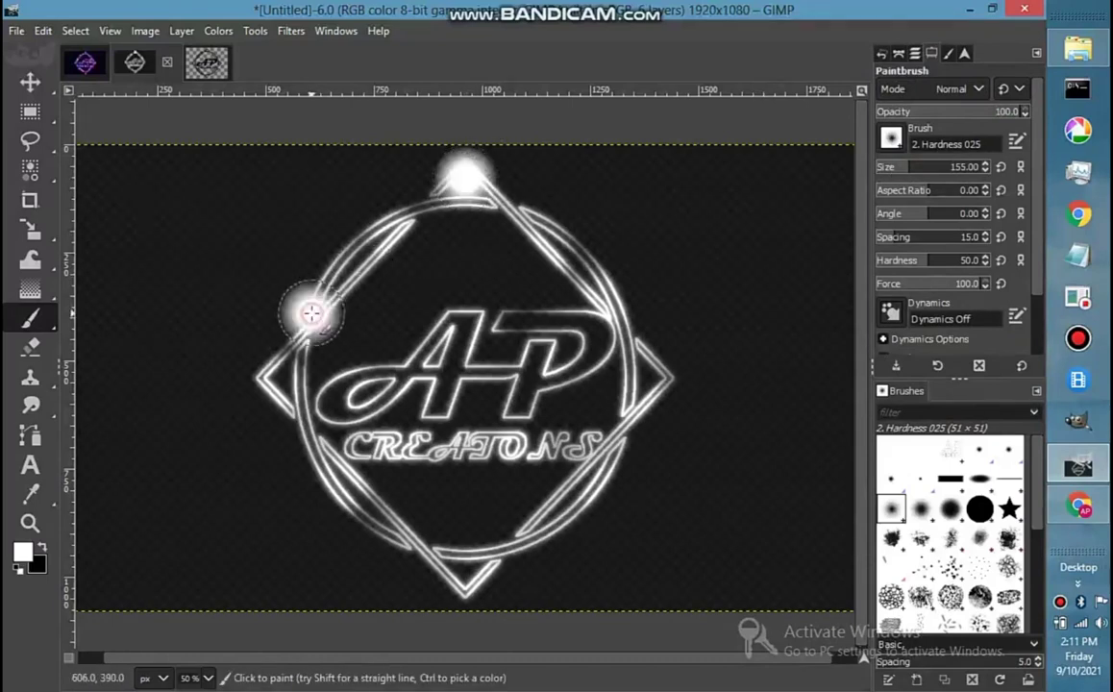
left_click(270, 395)
left_click(425, 389)
left_click(389, 464)
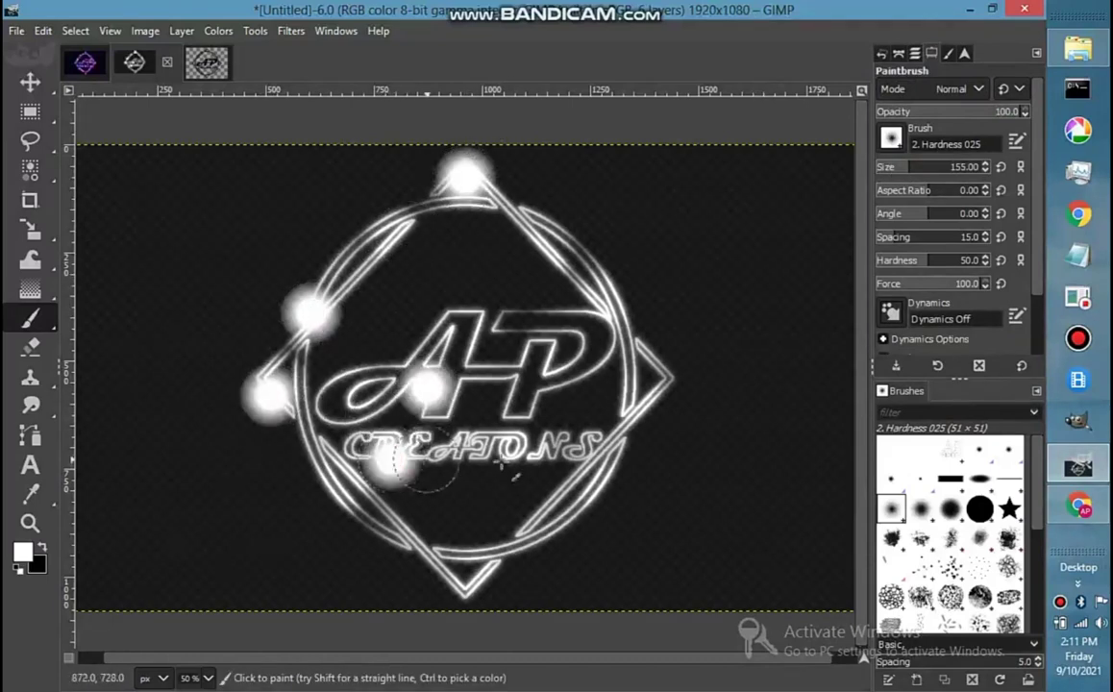
left_click(519, 454)
Step: Add glow dabs on the ring's sides, bottom vertex and A top, then set Layer #1 to Soft light
left_click(604, 311)
left_click(392, 231)
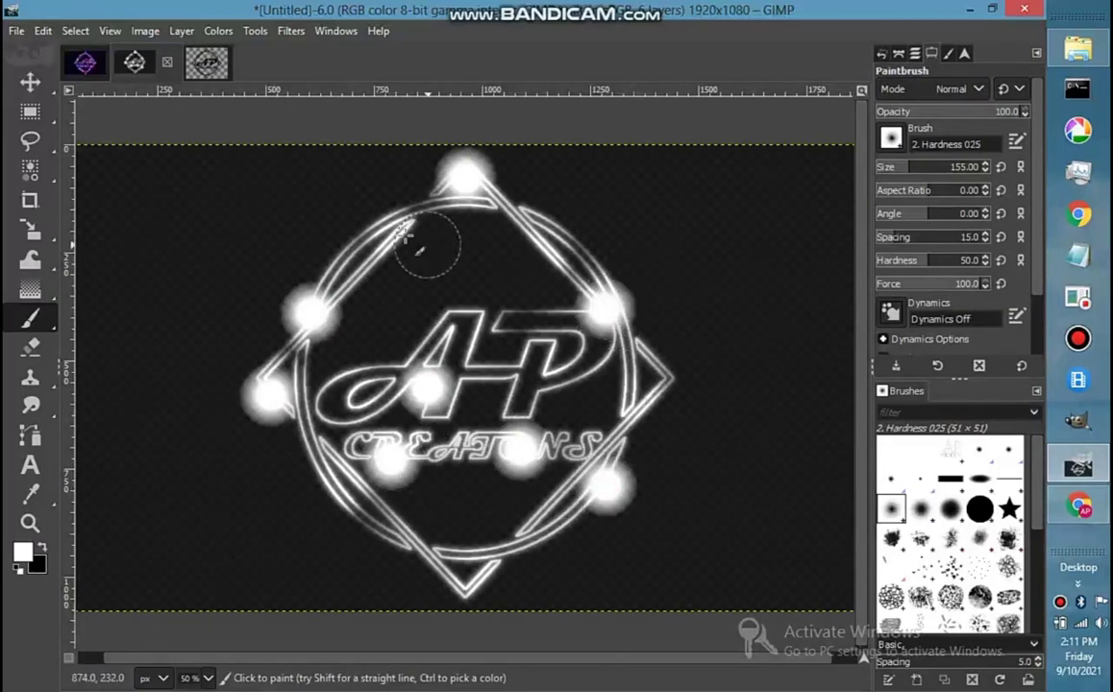
left_click(468, 581)
left_click(330, 485)
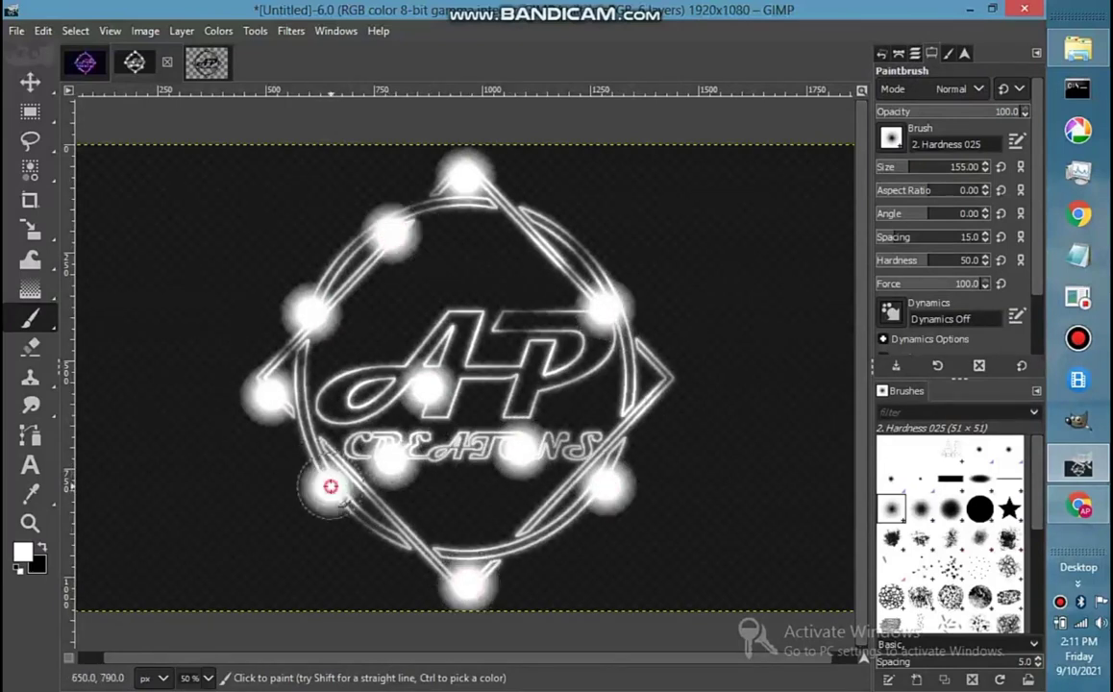
left_click(464, 315)
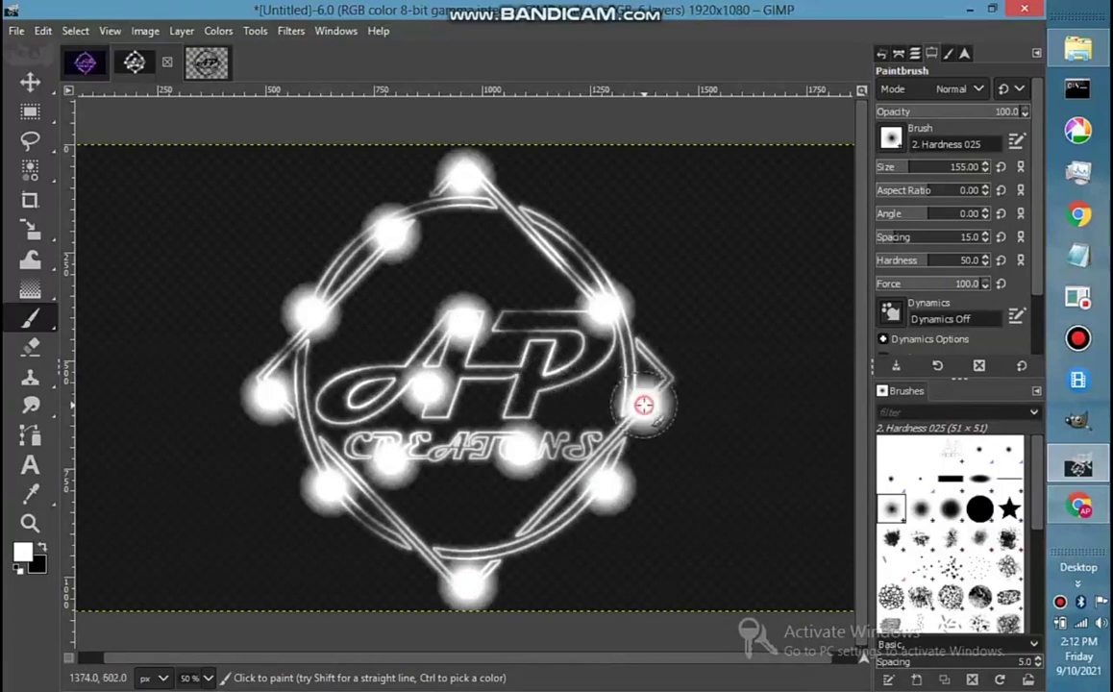
left_click(650, 397)
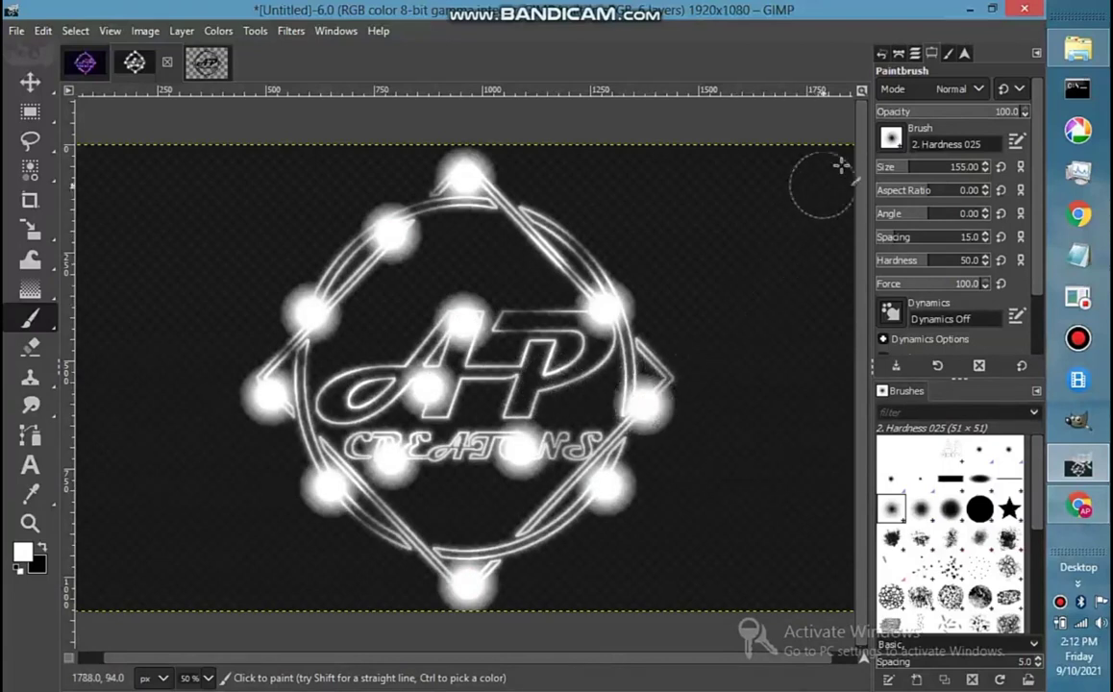
left_click(931, 53)
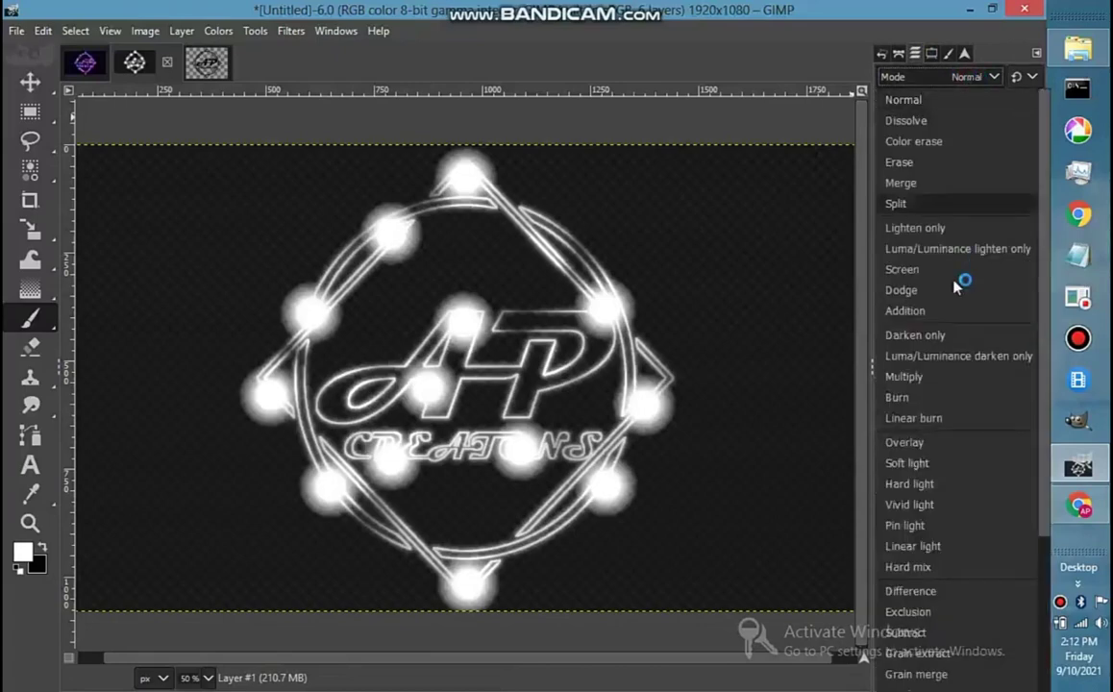
left_click(935, 465)
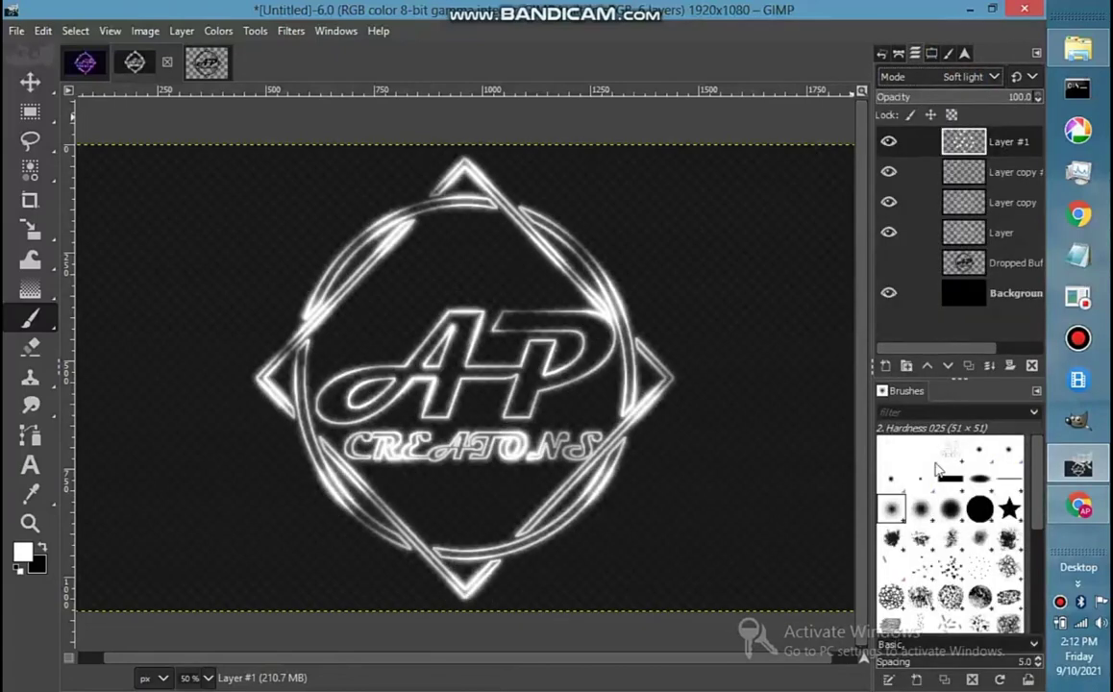
Step: Add a new Layer #2 and set the painting colour to magenta
left_click(885, 367)
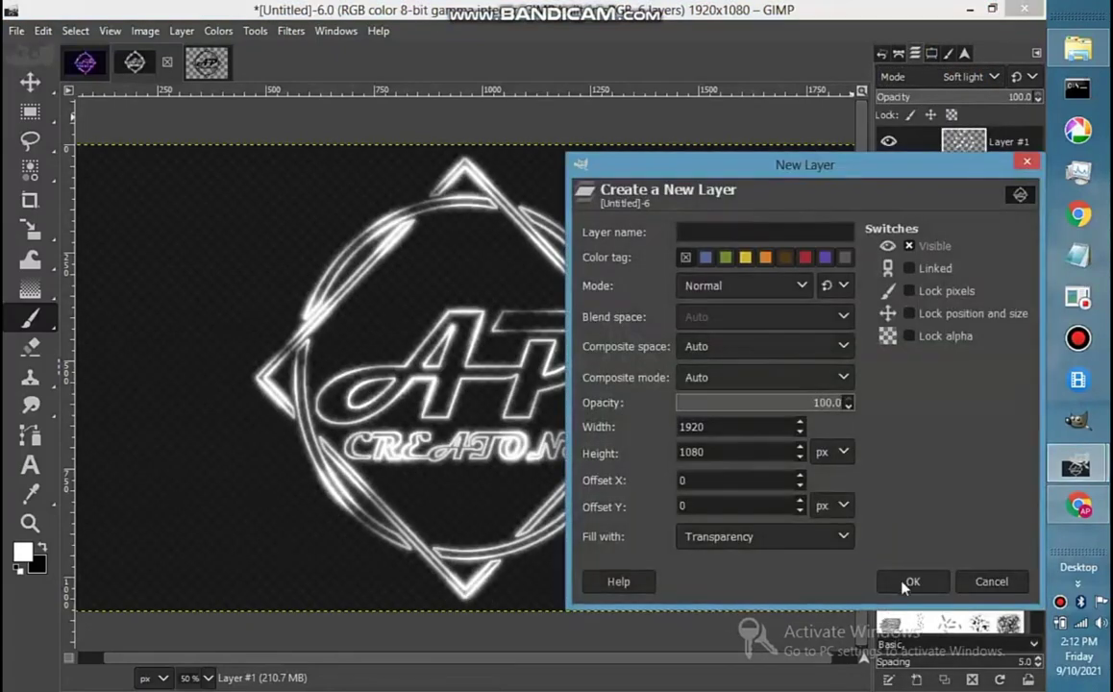
left_click(911, 582)
left_click(22, 552)
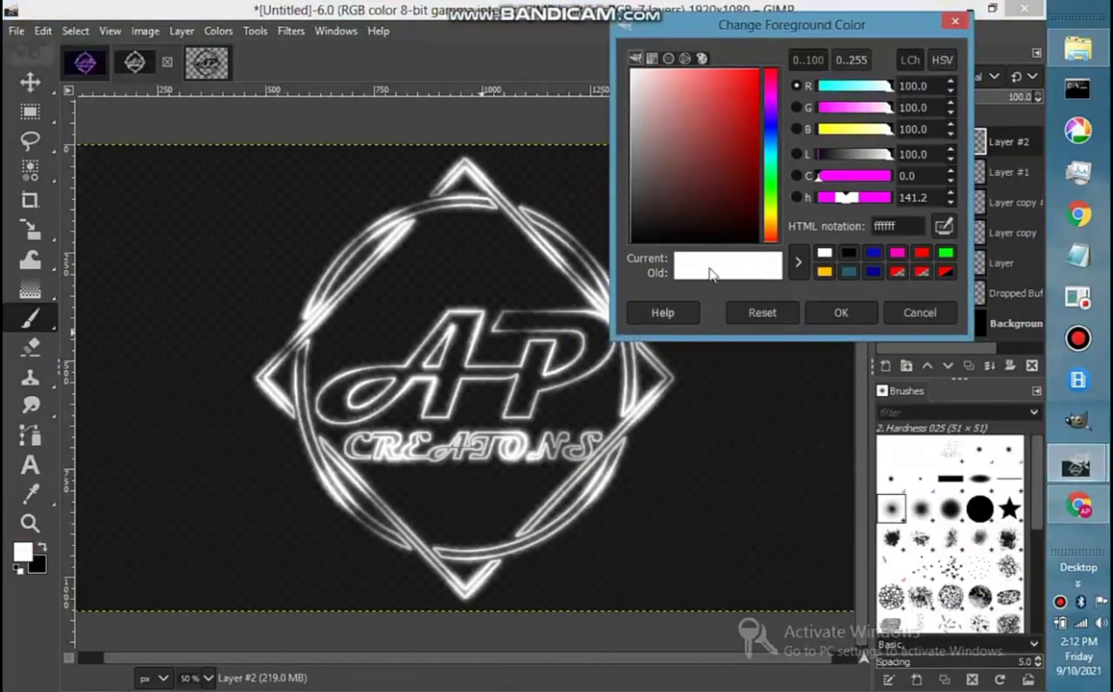
left_click(897, 253)
left_click(842, 313)
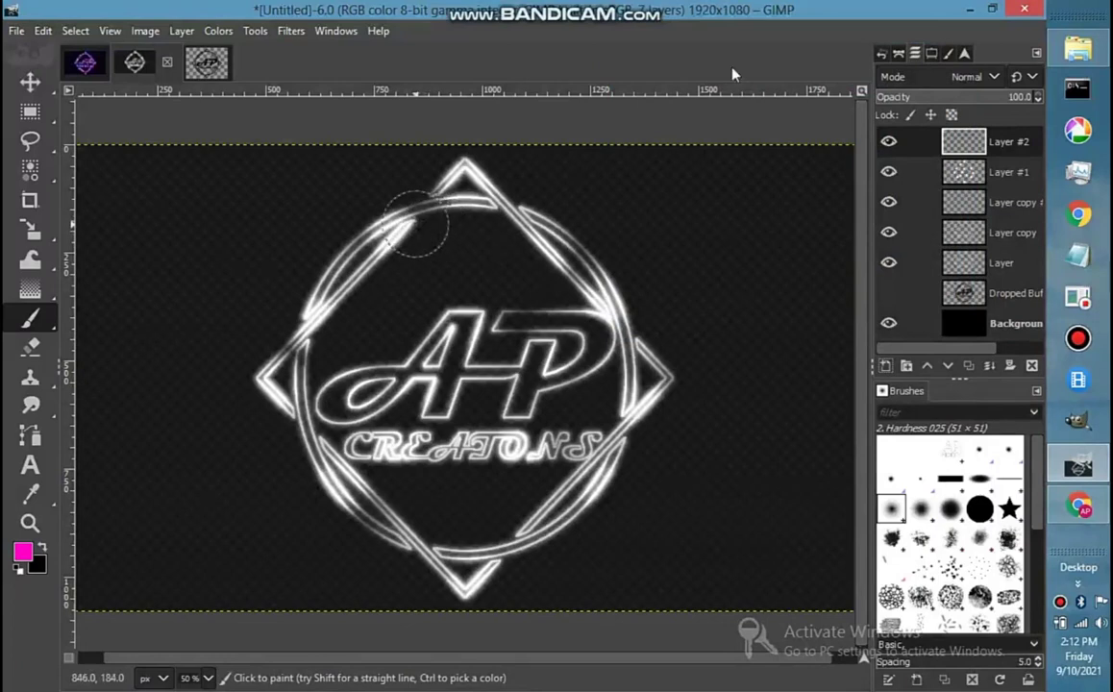
Step: With a 330 px brush, dab magenta at the logo's top, right side and bottom
left_click(932, 53)
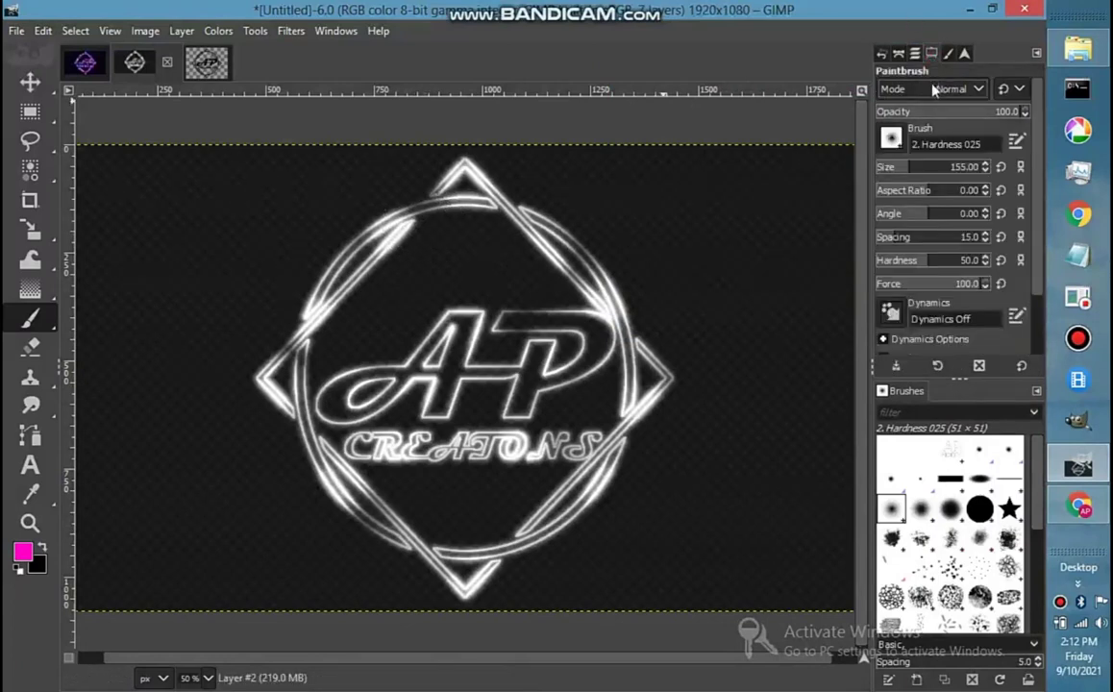
left_click(928, 168)
left_click(440, 188)
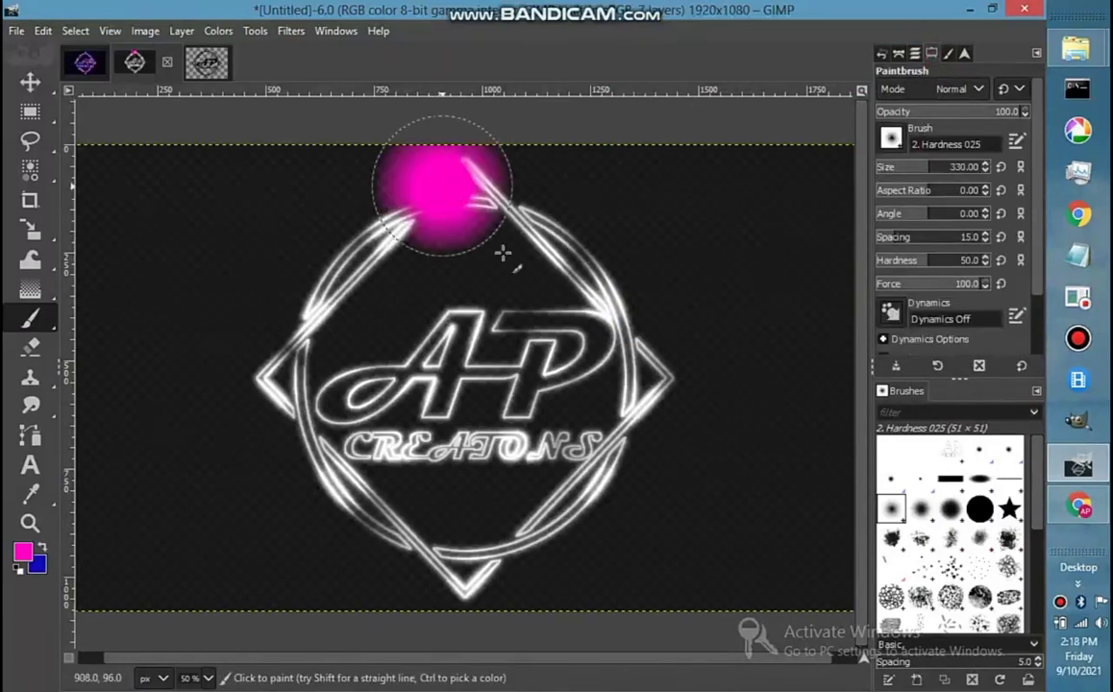
left_click(600, 325)
left_click(582, 495)
left_click(356, 500)
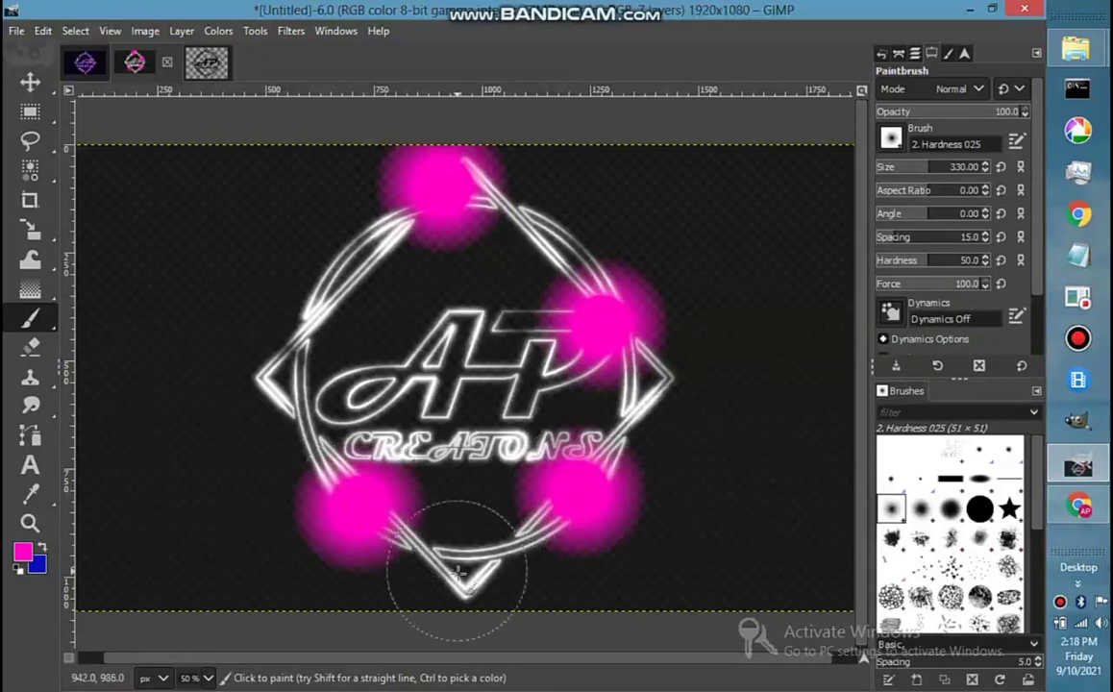
left_click(457, 571)
Step: Dab more magenta over the logo's left, upper left, centre, upper right and right
left_click(284, 331)
left_click(351, 255)
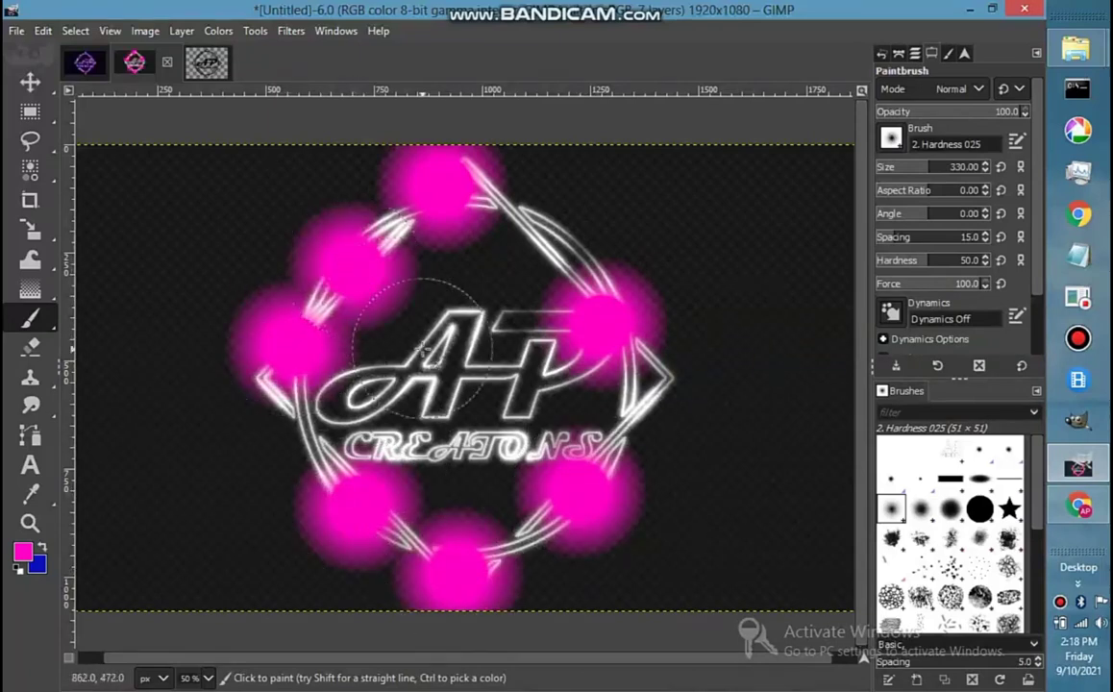
left_click(403, 426)
left_click(519, 415)
left_click(461, 340)
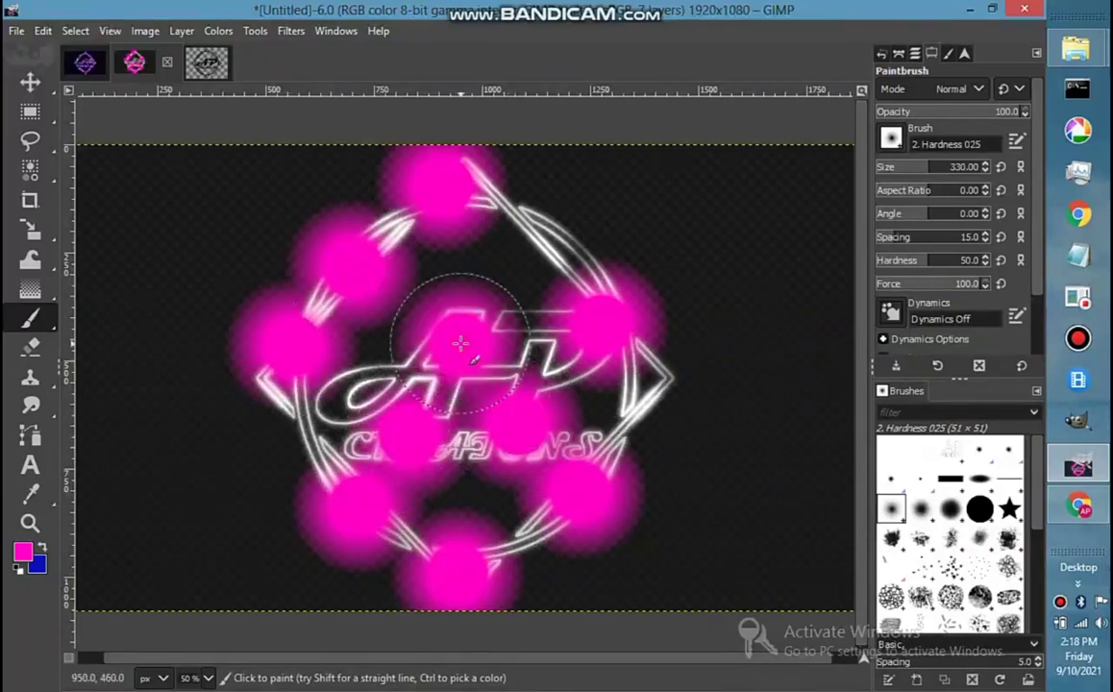
left_click(534, 253)
left_click(641, 420)
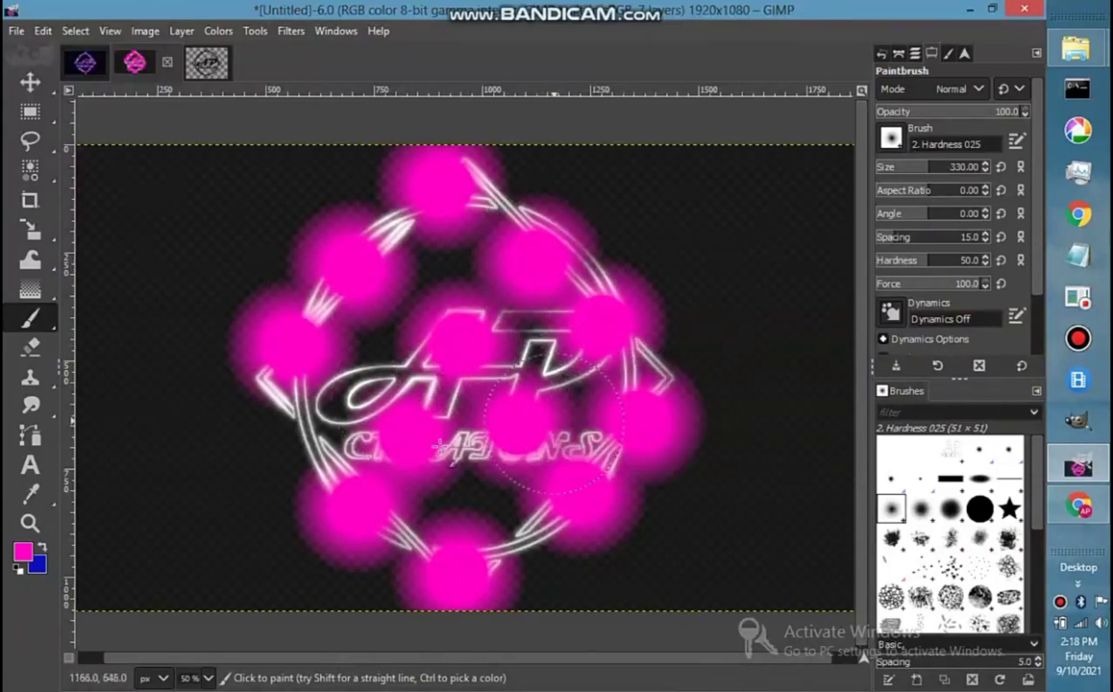
Step: Switch to blue, undo the last magenta dab, and paint blue across the logo's sides and lower part
left_click(42, 546)
key("ctrl+z")
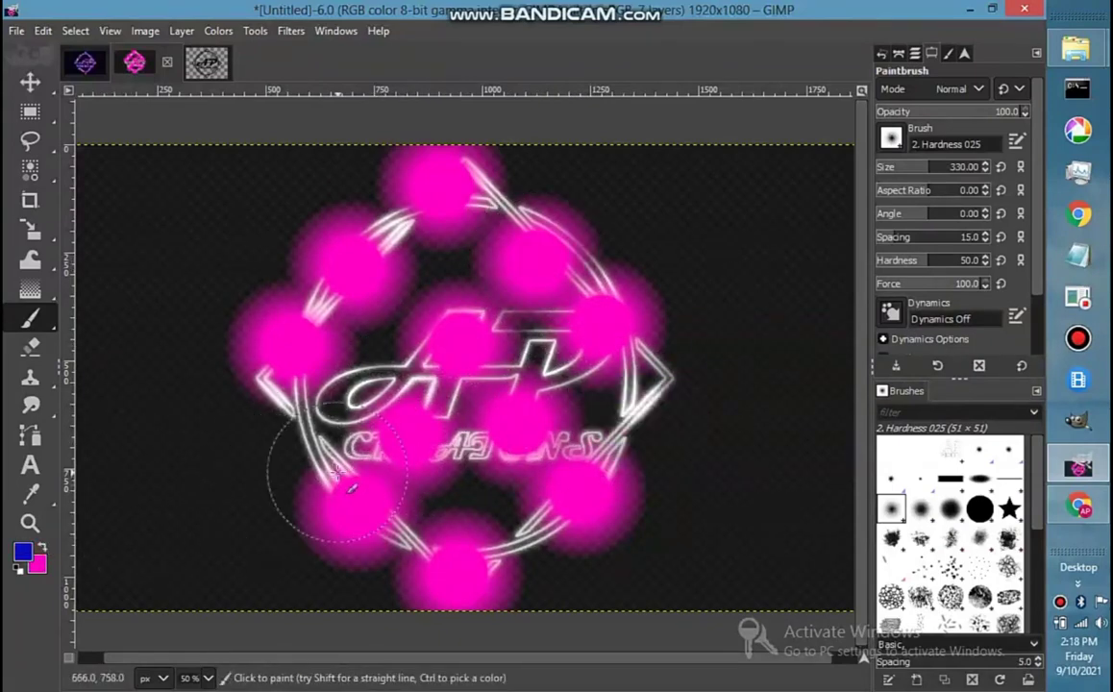
left_click(322, 438)
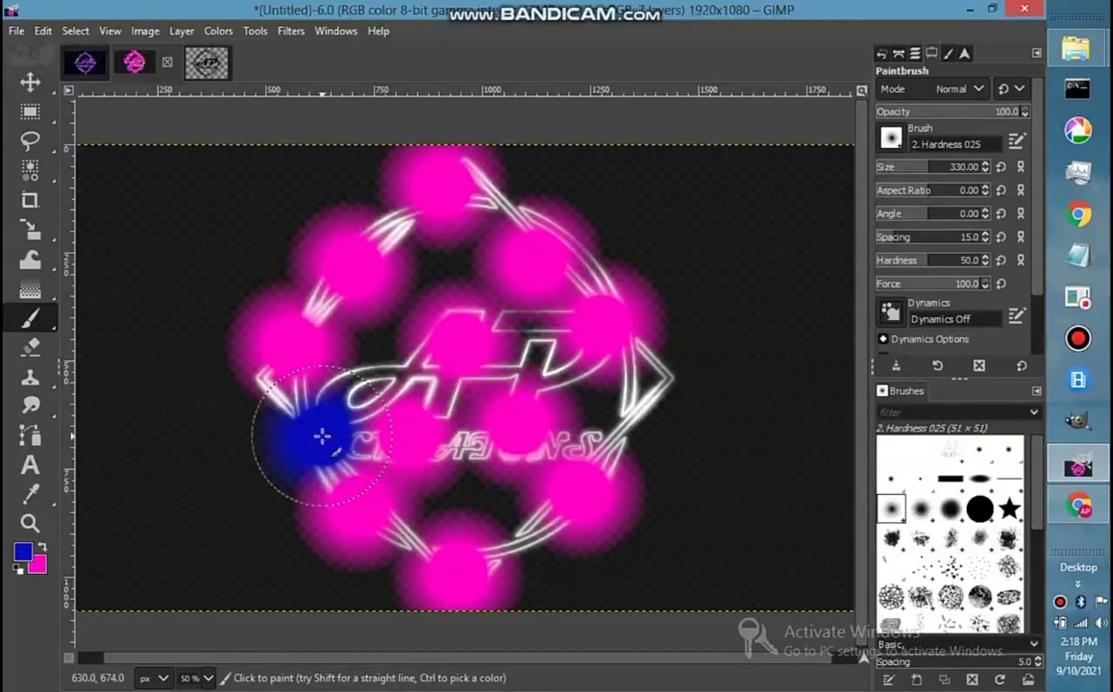
left_click(650, 421)
left_click_drag(565, 369, 566, 425)
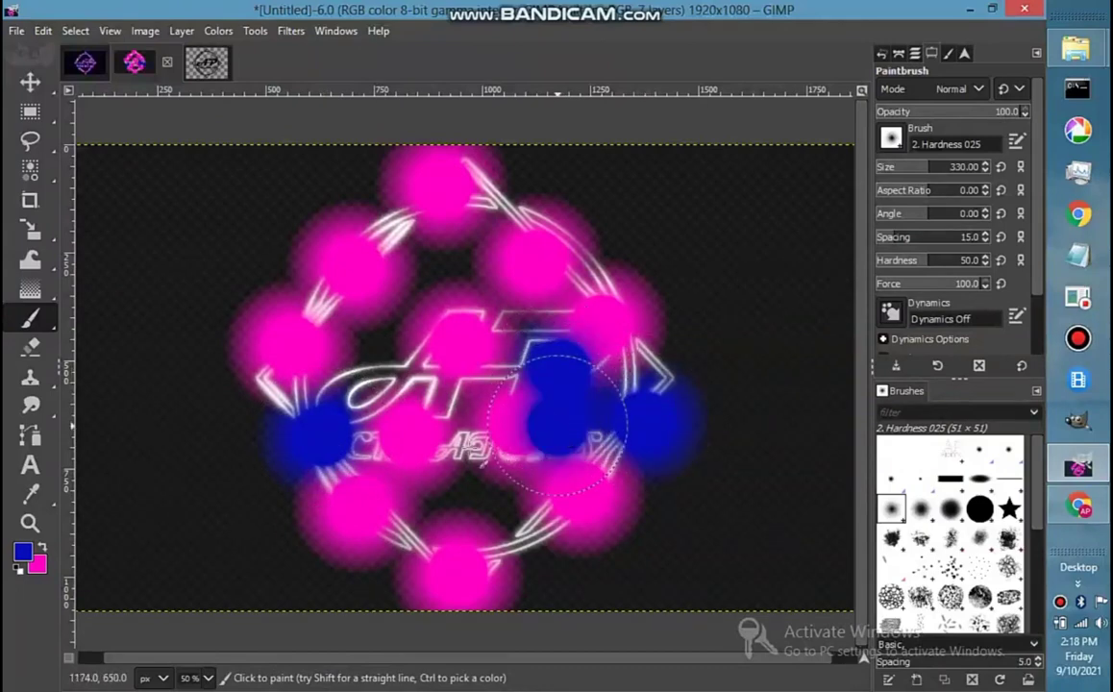
left_click(469, 448)
left_click(511, 534)
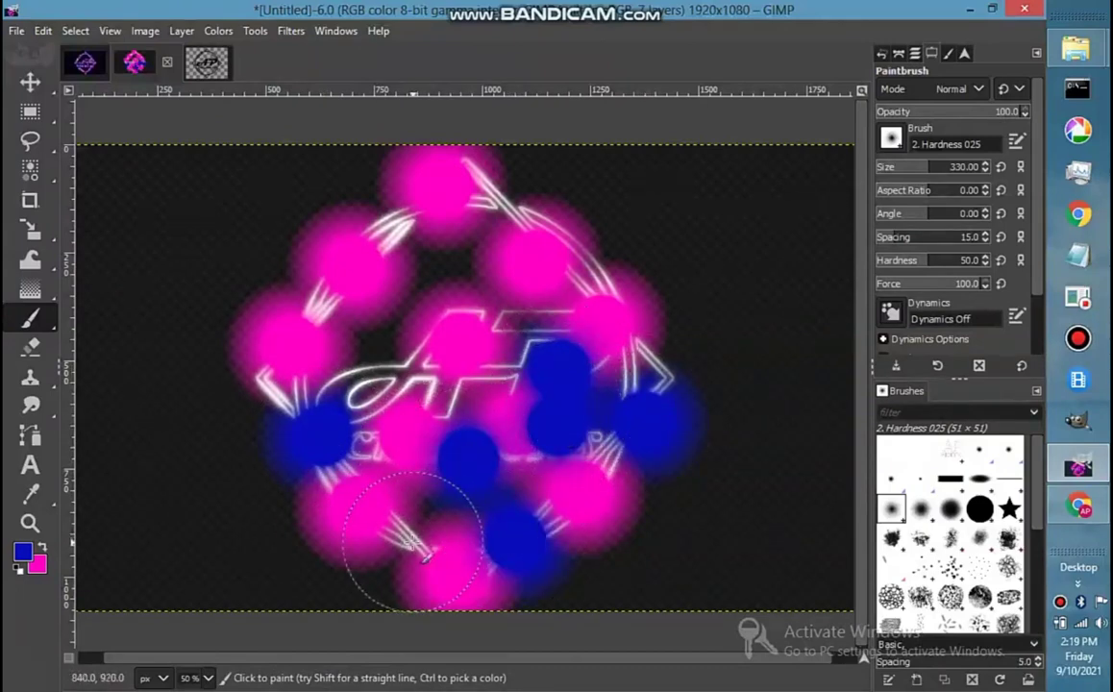
left_click(411, 544)
Step: Cover the remaining pink blobs and the logo centre with more blue dabs
left_click(365, 260)
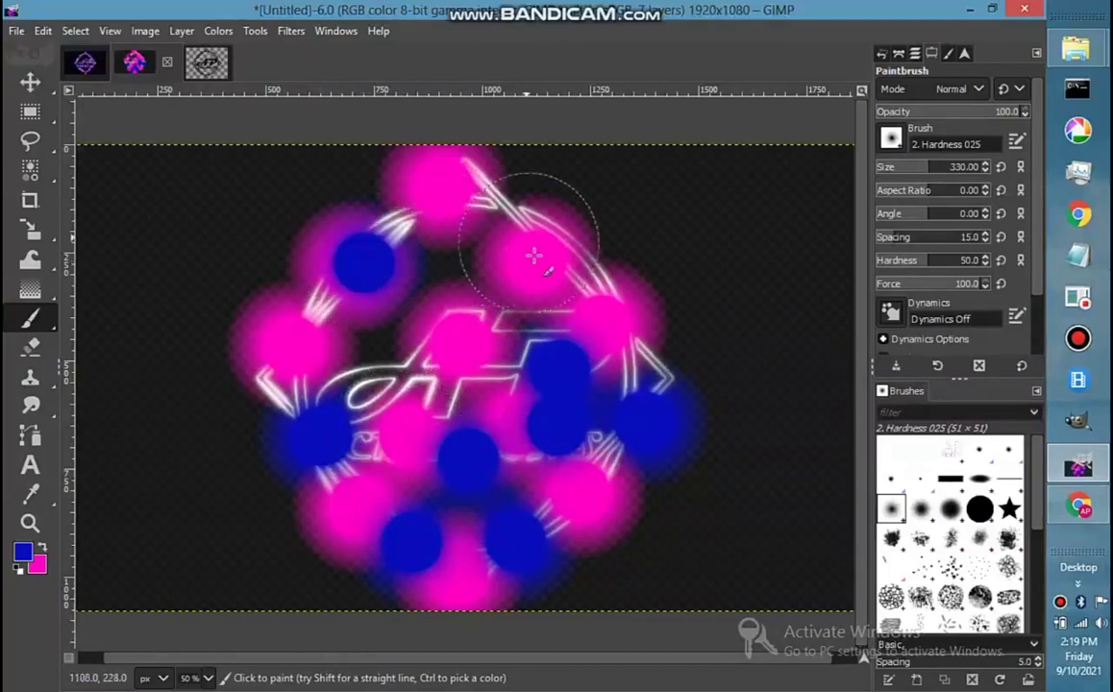
left_click(534, 253)
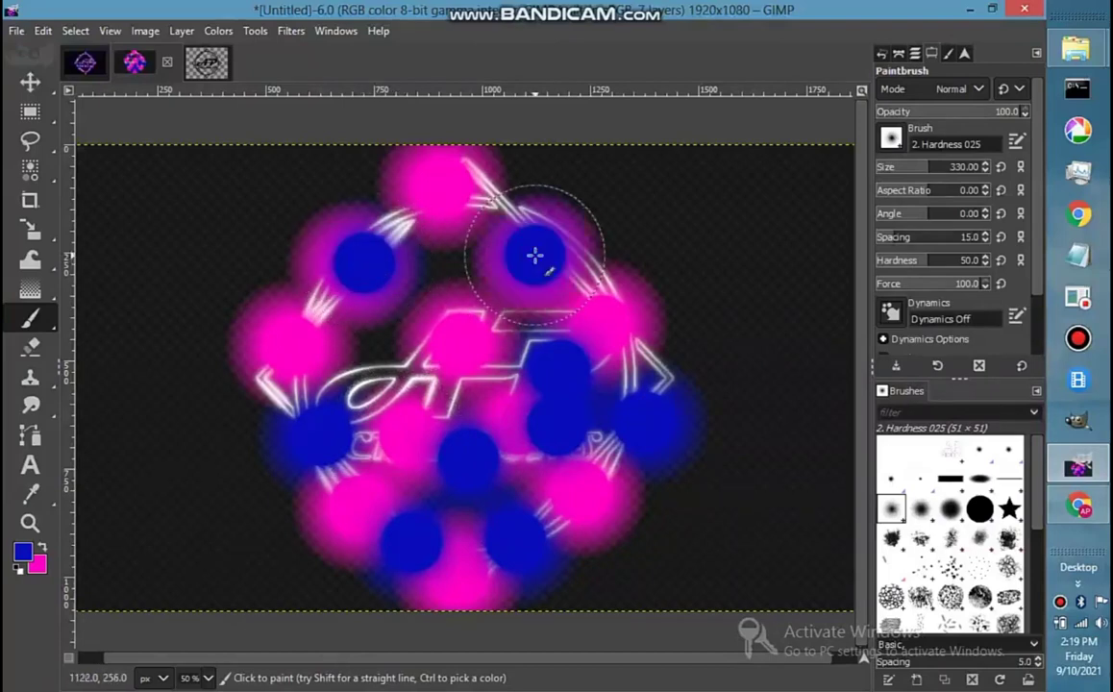
left_click(382, 373)
left_click(515, 326)
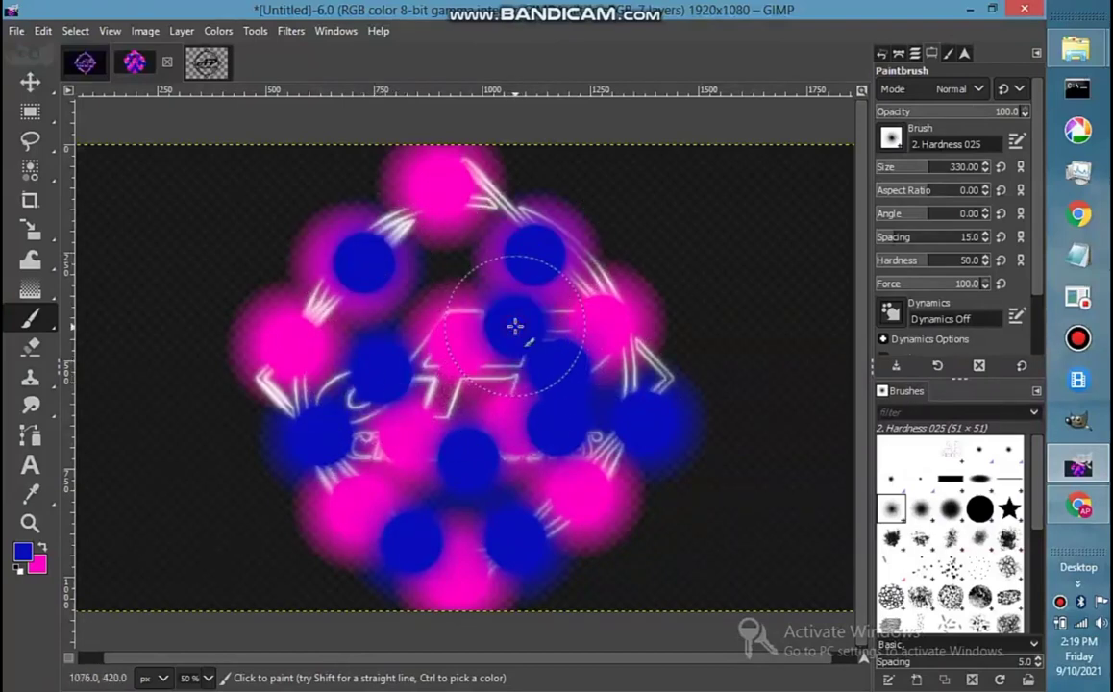
left_click(505, 188)
left_click(279, 389)
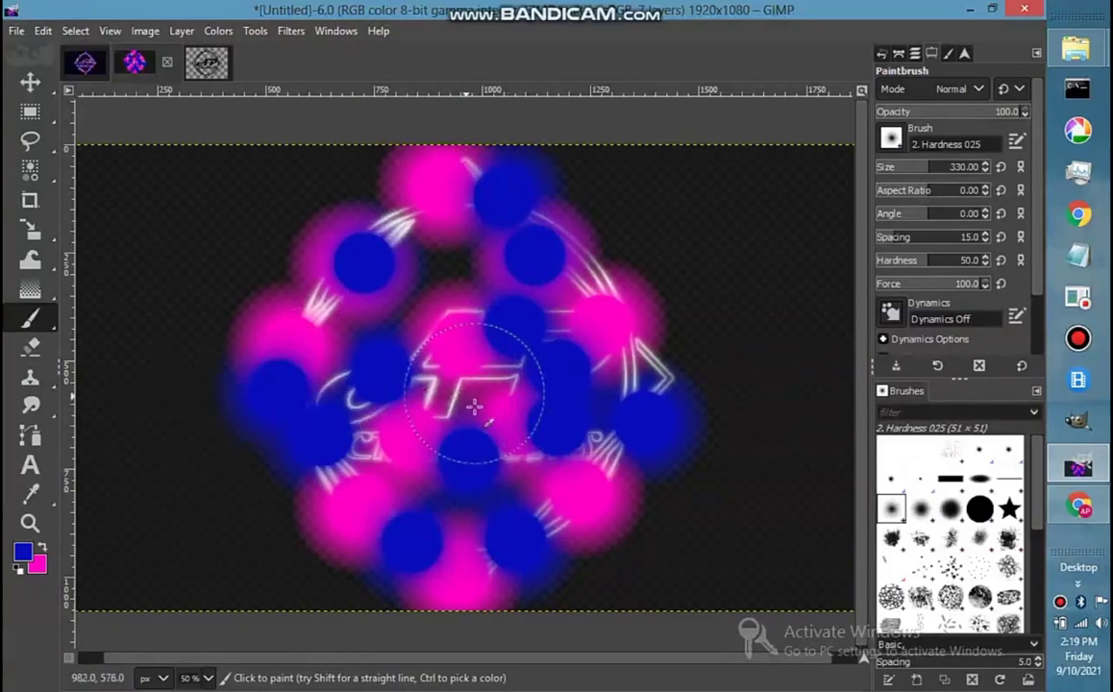
left_click(380, 444)
left_click(496, 387)
left_click(601, 287)
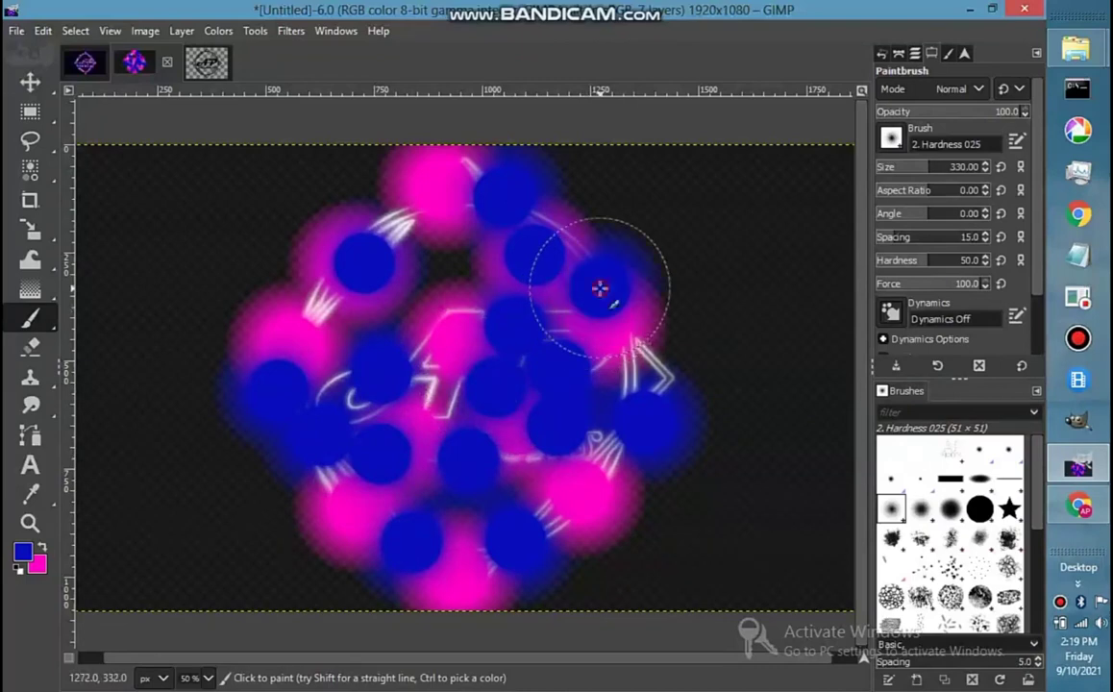
left_click(916, 54)
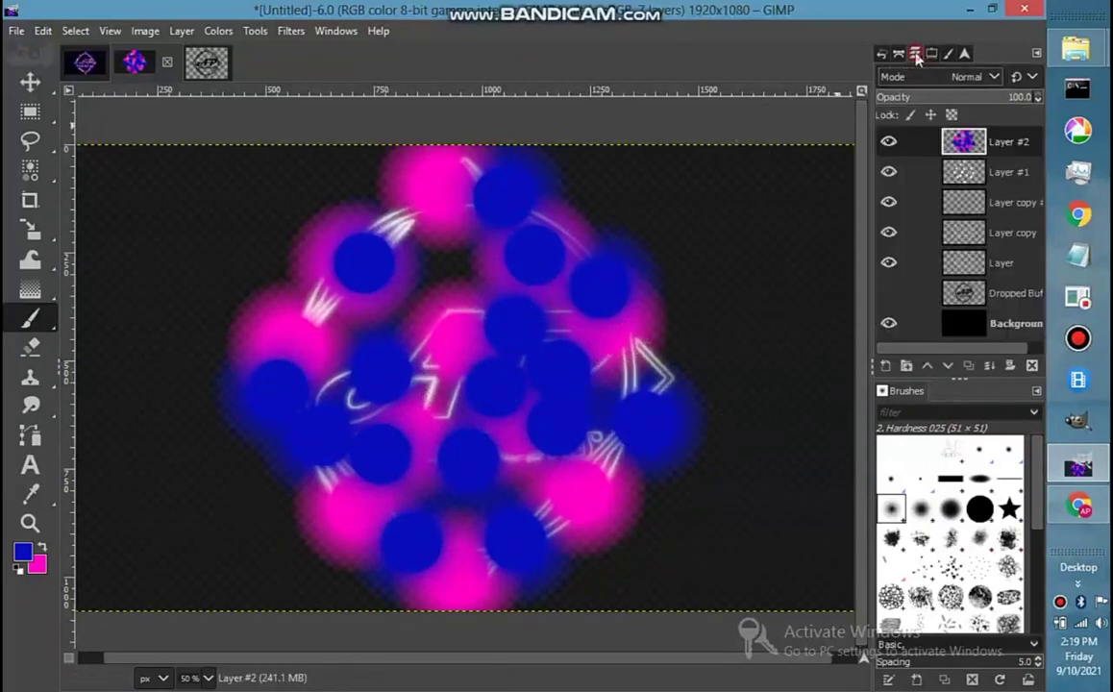
Step: Blur the colour blob layer with a Gaussian blur of about 61
left_click(291, 31)
left_click(548, 166)
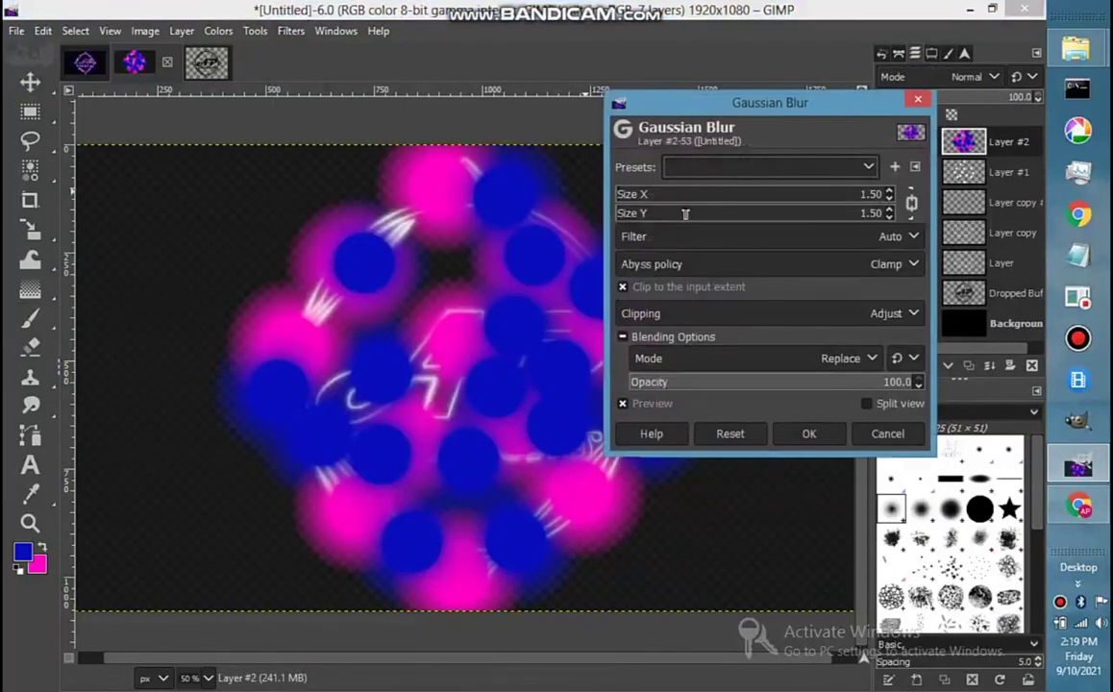
left_click_drag(686, 196, 791, 206)
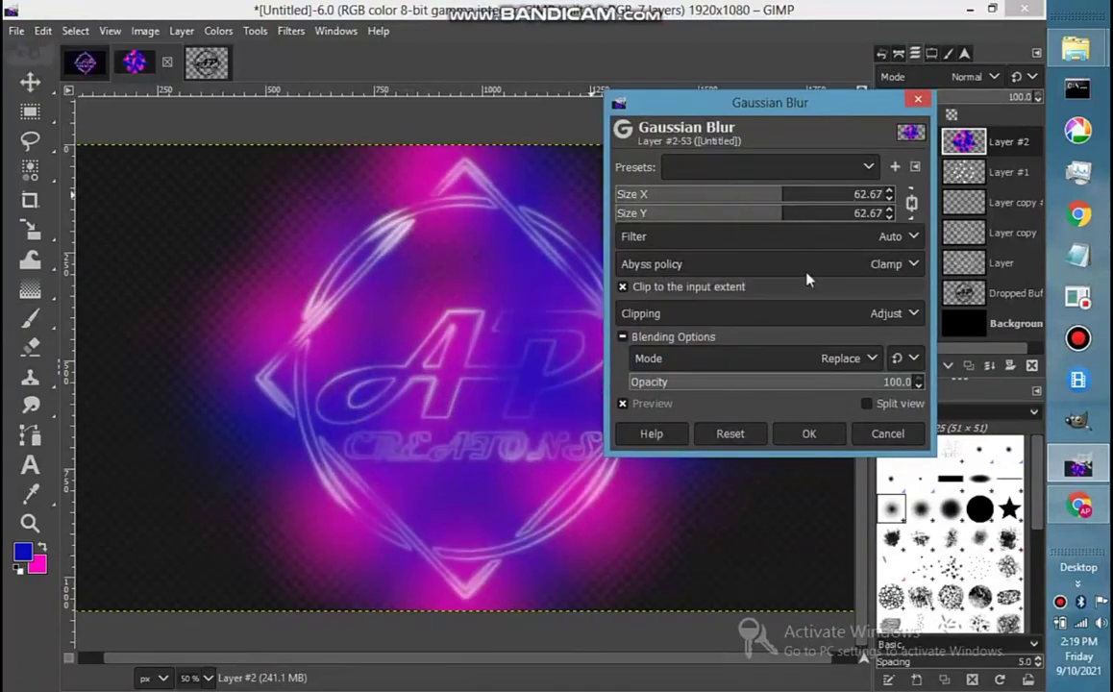
left_click_drag(780, 198, 777, 198)
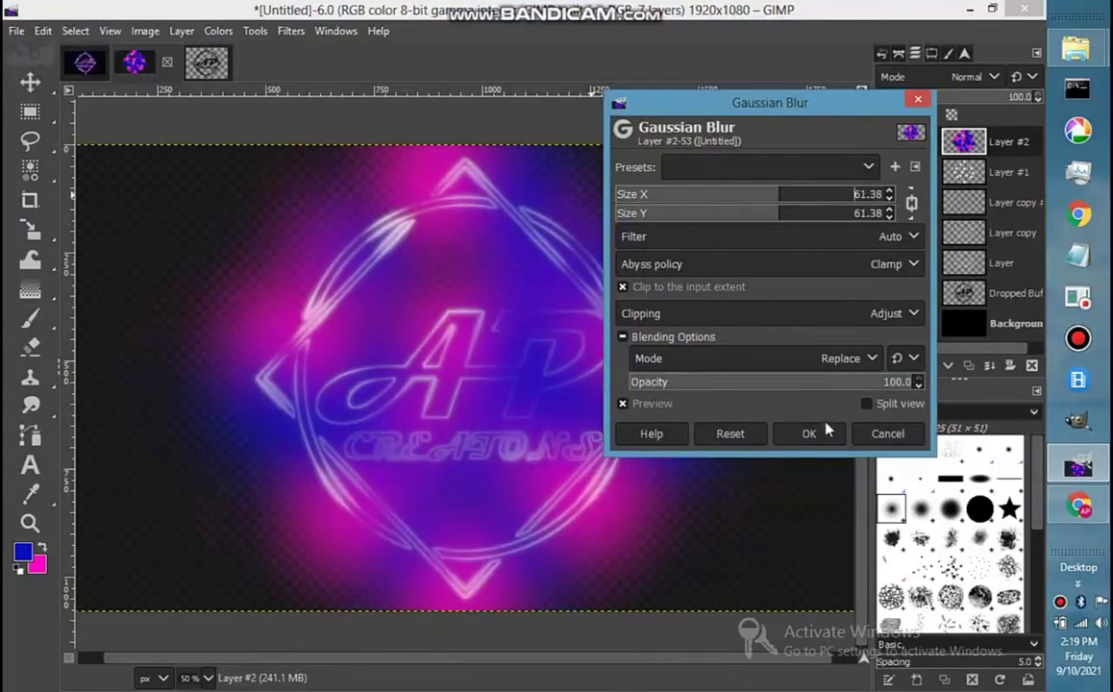
left_click(810, 434)
Step: Set Layer #2 to HSL Color mode and restore the Background opacity to 100
left_click(994, 77)
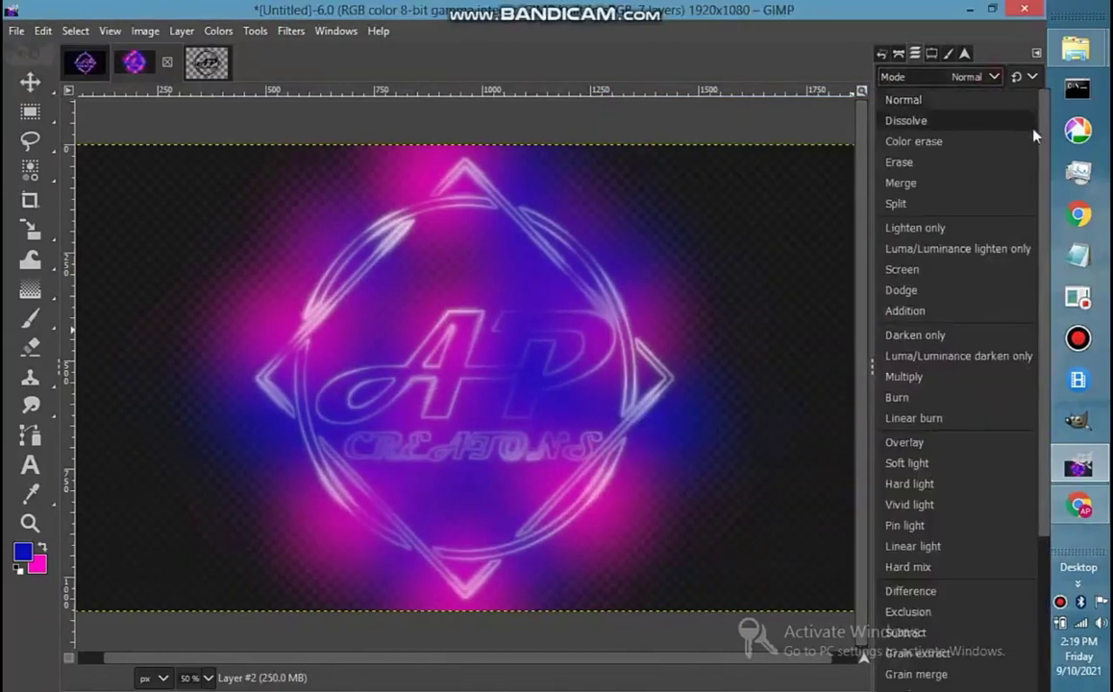
scroll(943, 275, "down", 5)
left_click(955, 552)
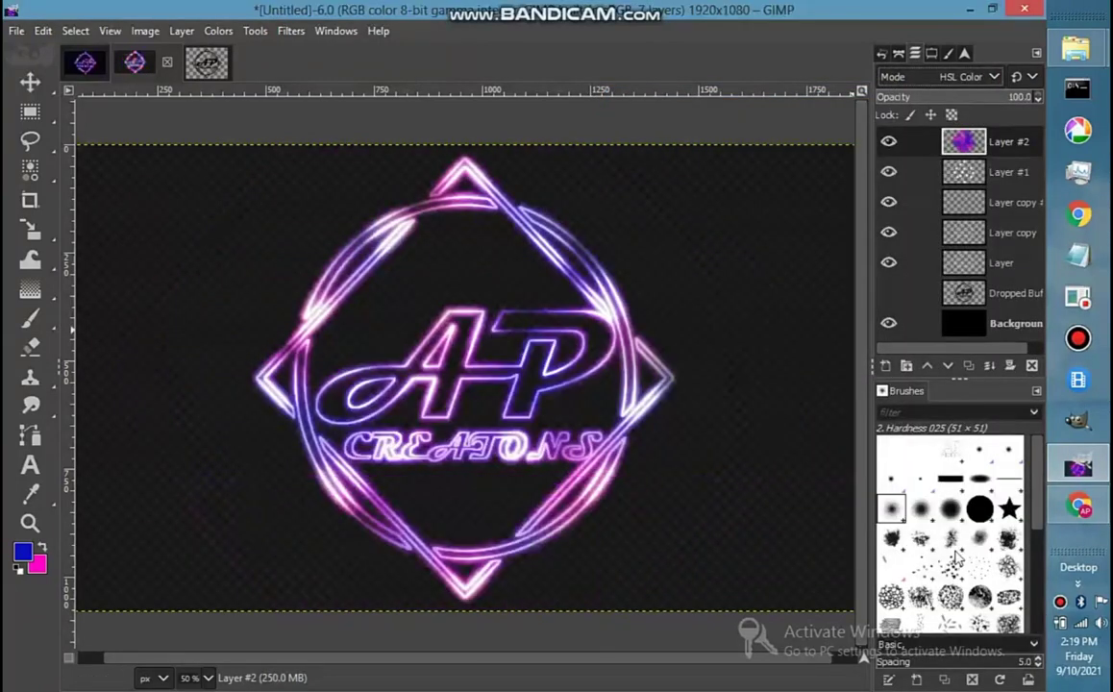
left_click(991, 324)
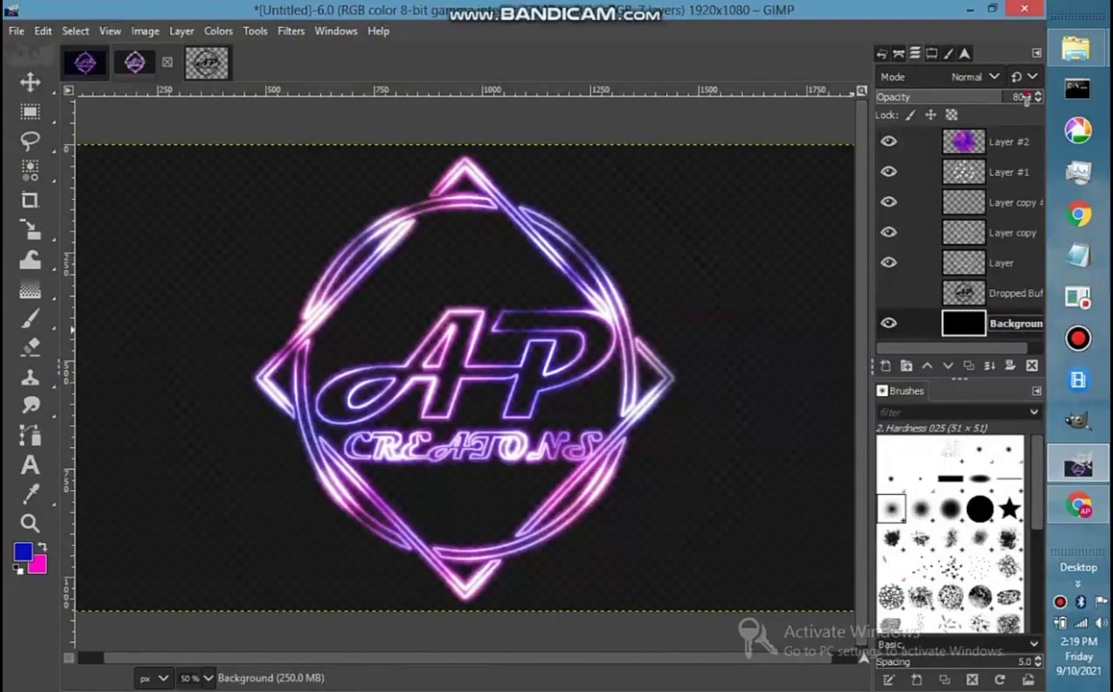
left_click_drag(1025, 97, 1040, 98)
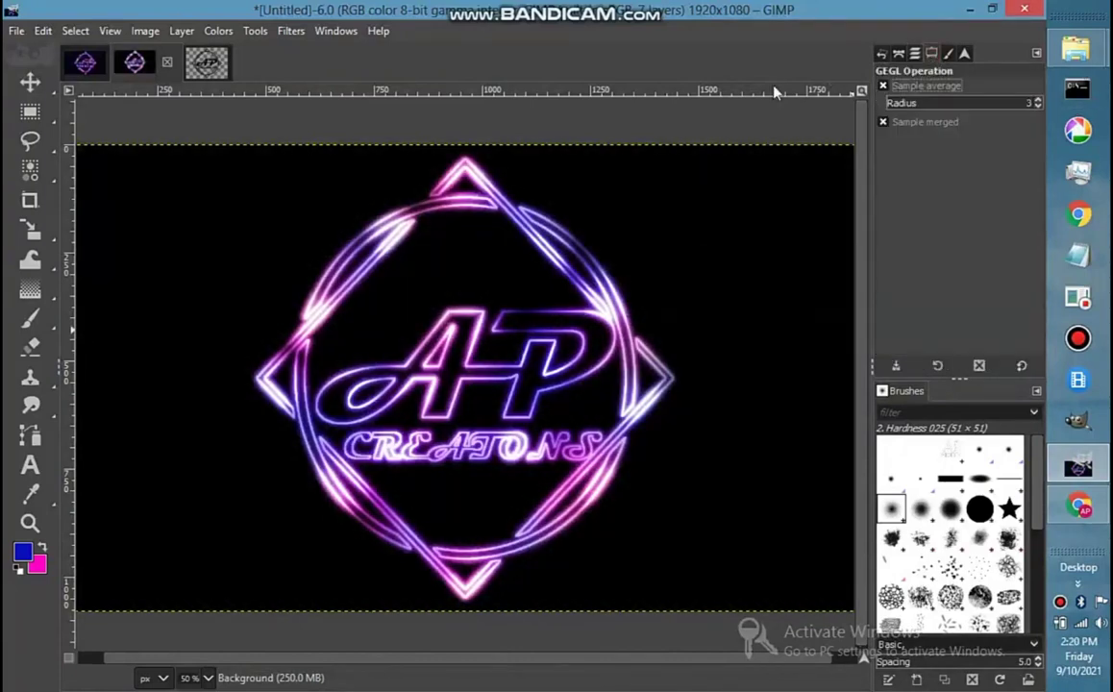
Step: In Levels, set the Blue channel output levels to 13 and 216
left_click(219, 30)
left_click(273, 216)
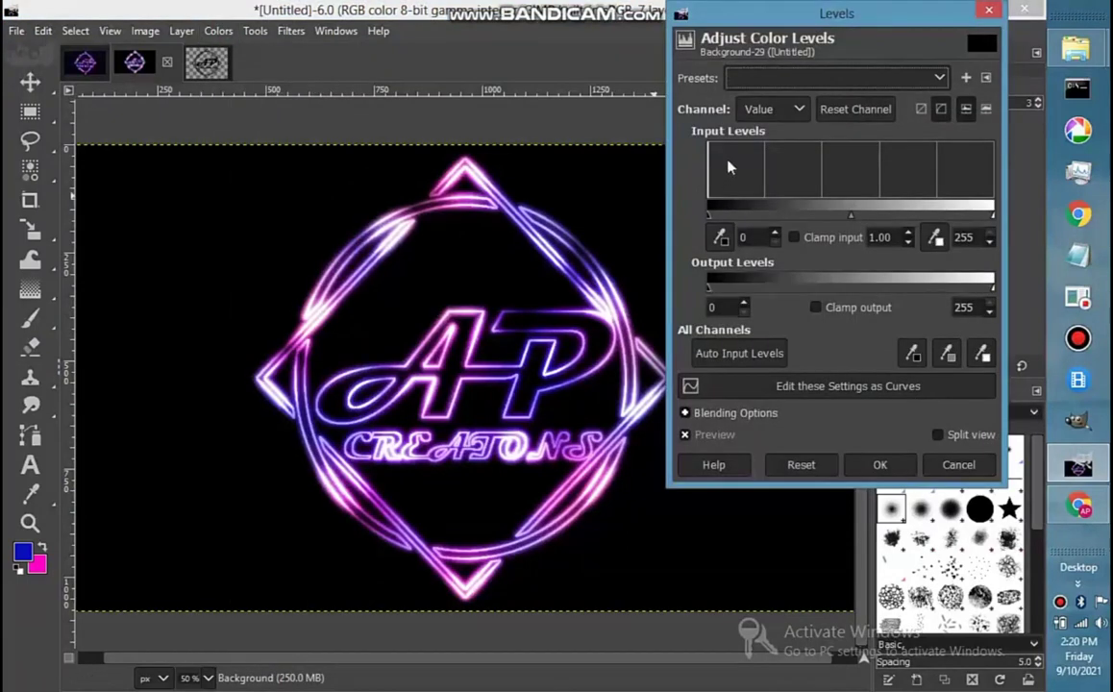
left_click(774, 108)
left_click(768, 193)
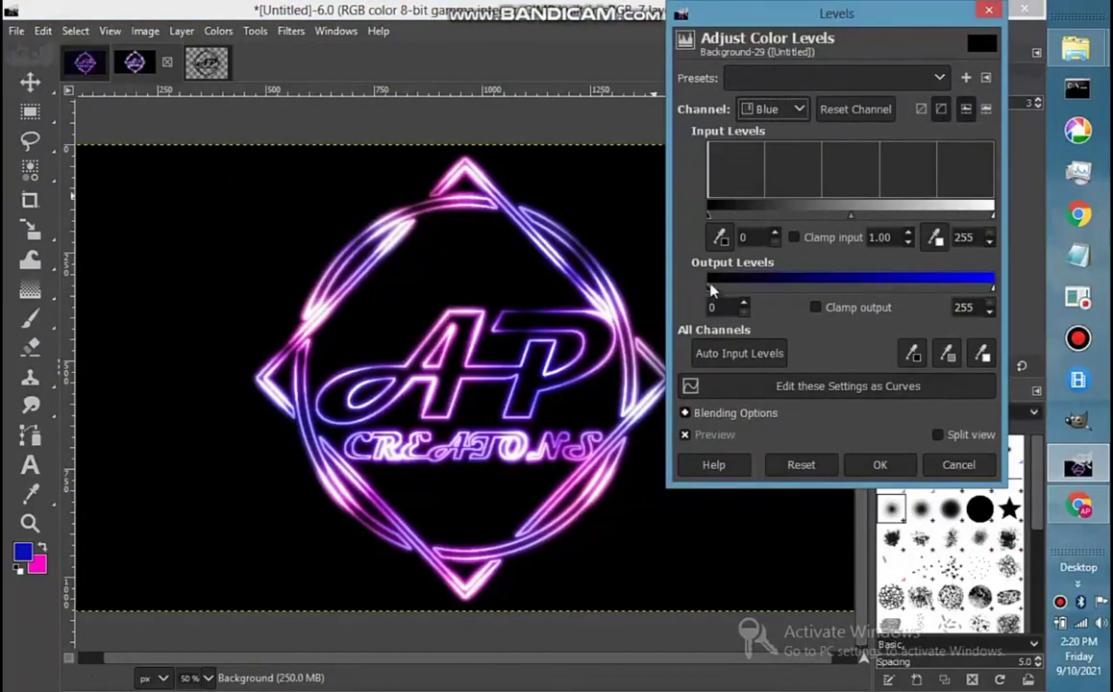
mouse_move(709, 287)
left_mouse_down()
mouse_move(744, 286)
mouse_move(728, 292)
left_mouse_up()
left_click_drag(728, 291, 722, 288)
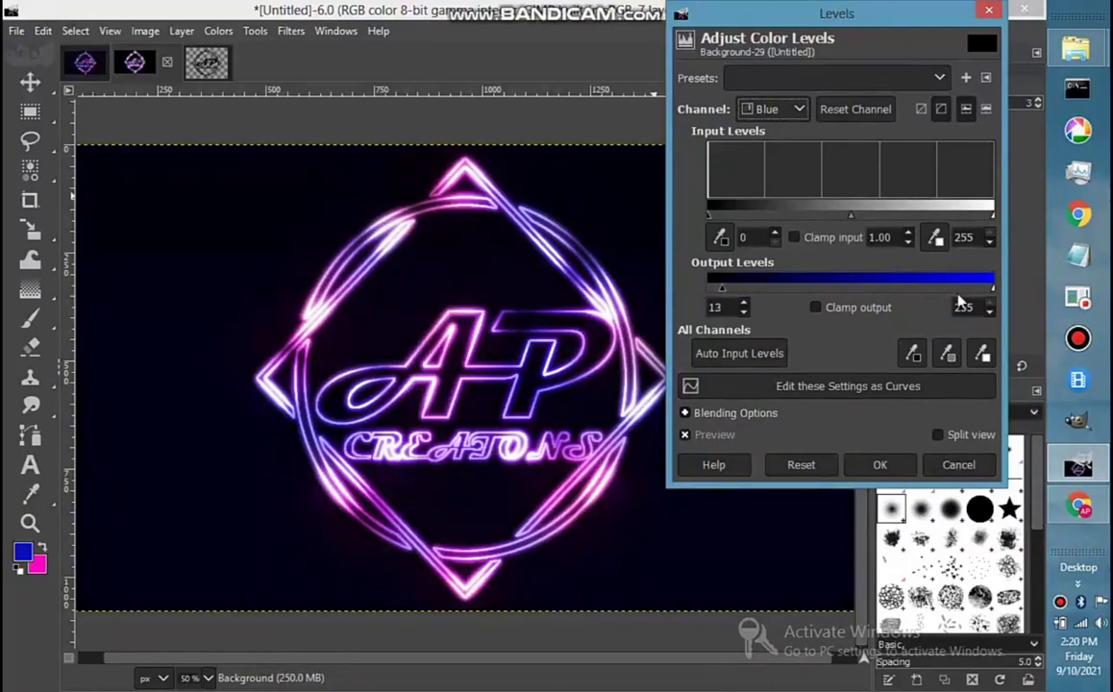
left_click_drag(992, 288, 959, 293)
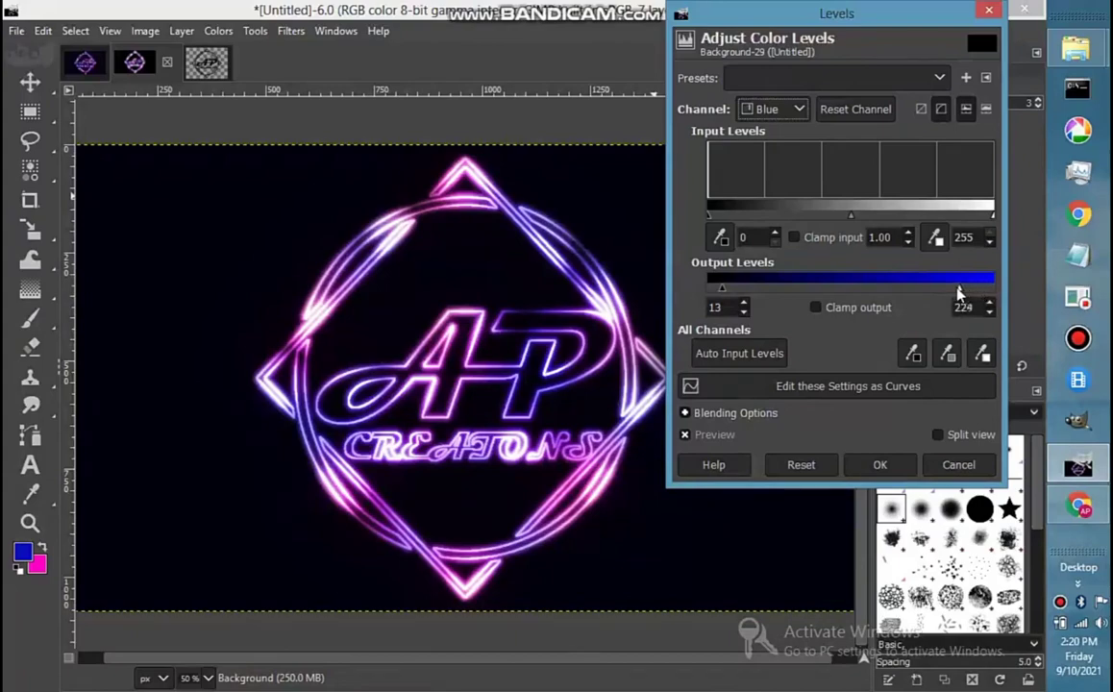
left_click(877, 464)
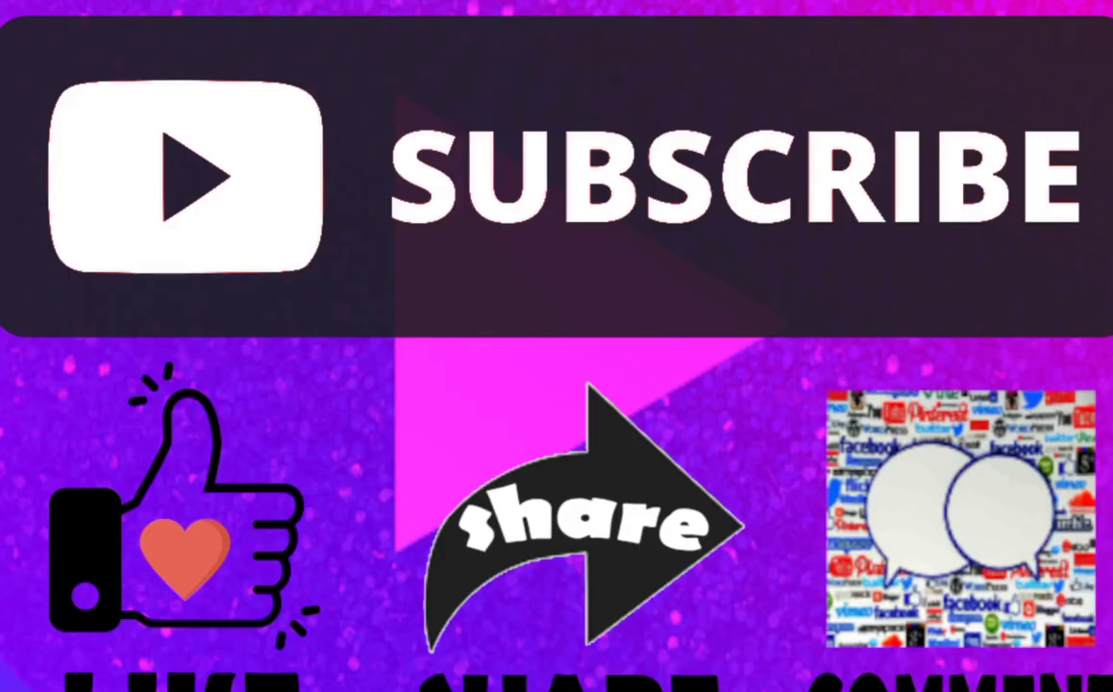